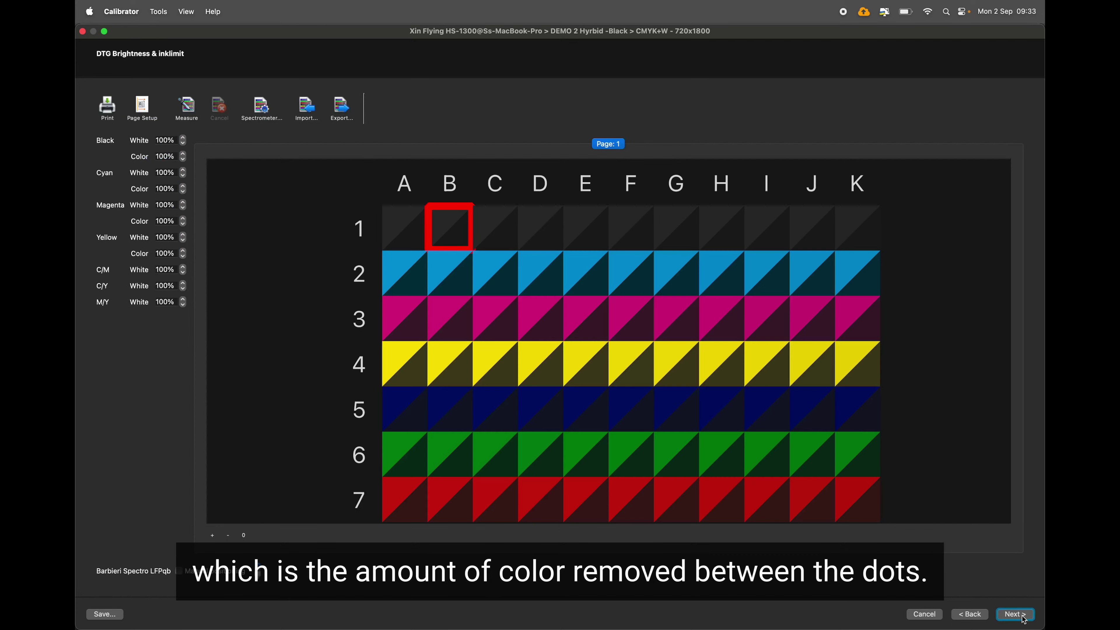
Print the DTG brightness and ink limit chart and select its job in the RIP queue to preview it
left_click(108, 110)
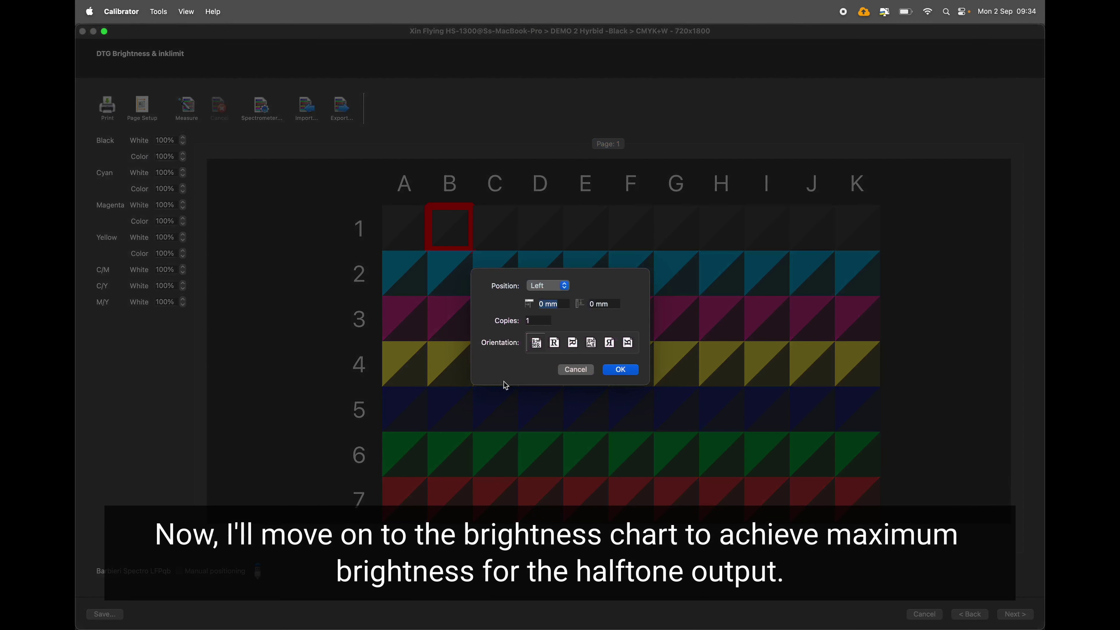
left_click(619, 369)
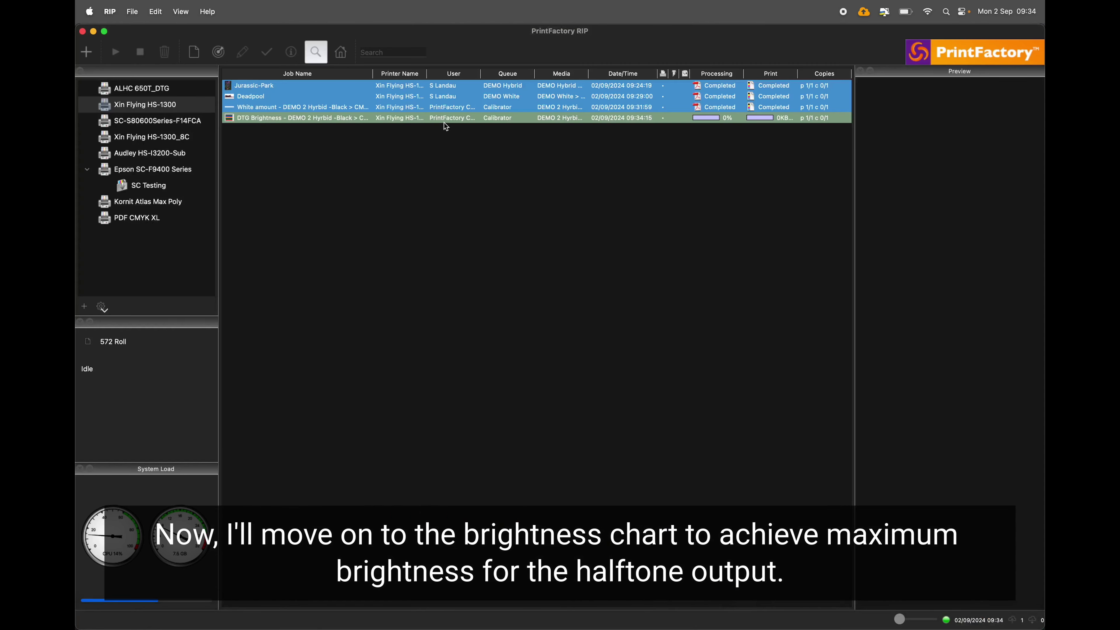
left_click(443, 120)
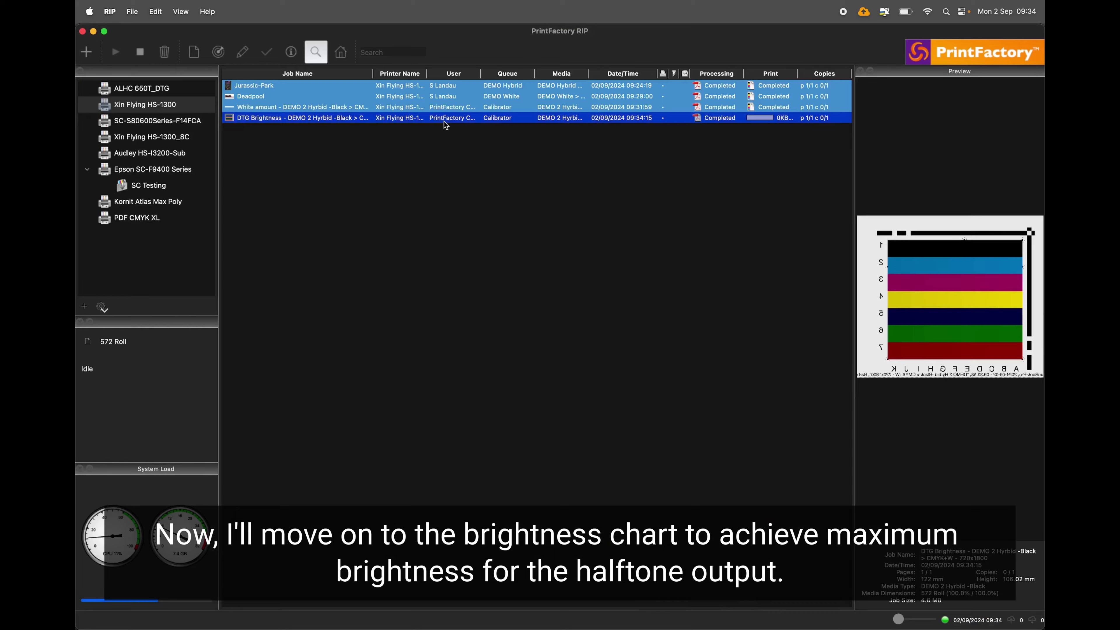
In Calibrator, import the pre-measured brightness data and continue to printer linearization
left_click(779, 612)
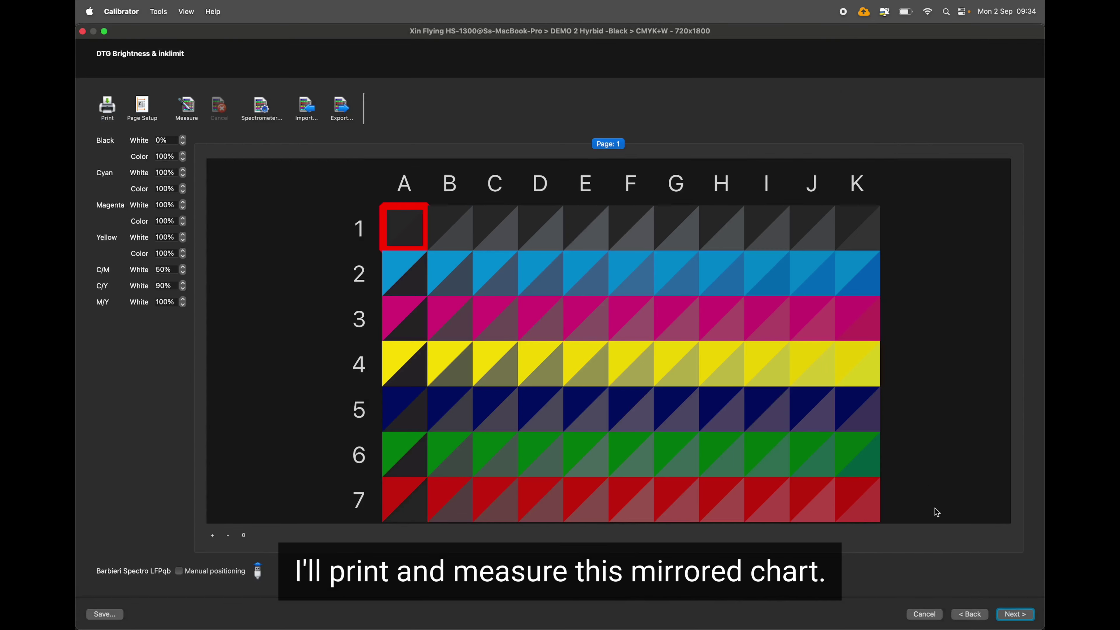
left_click(1014, 614)
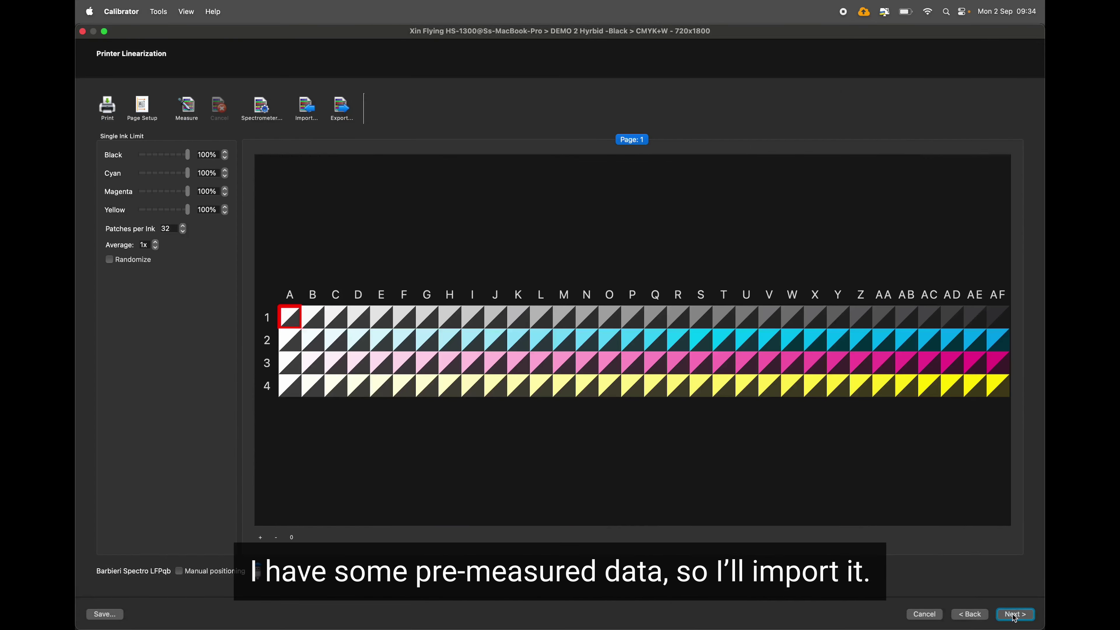
left_click(310, 114)
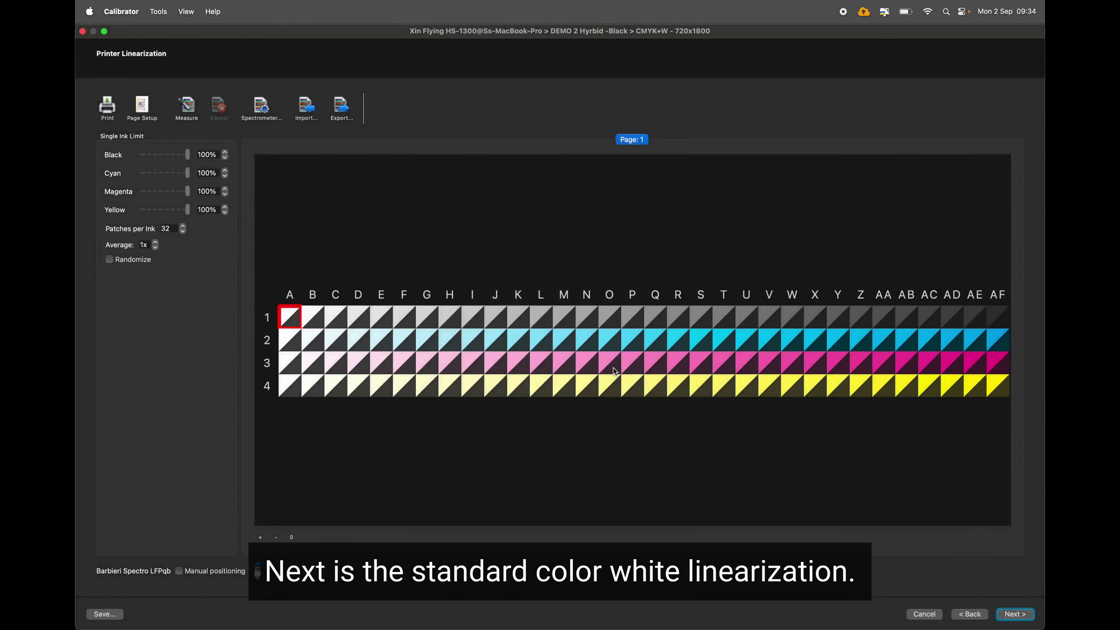
Switch to the RIP and preview the printed linearization chart job in the queue
mouse_move(746, 625)
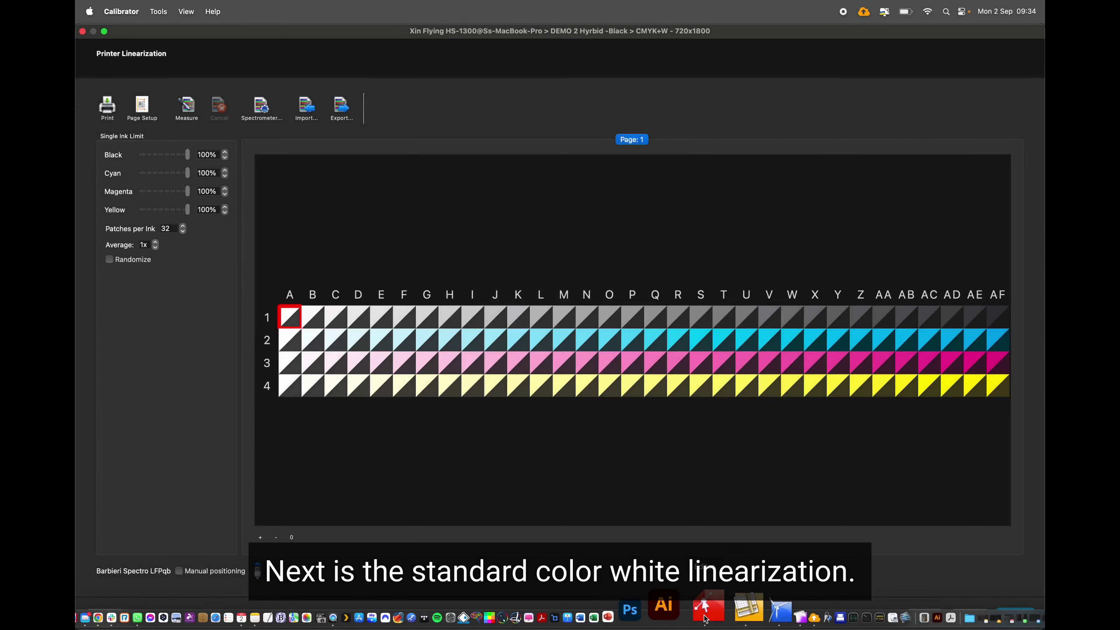
left_click(710, 611)
left_click(424, 132)
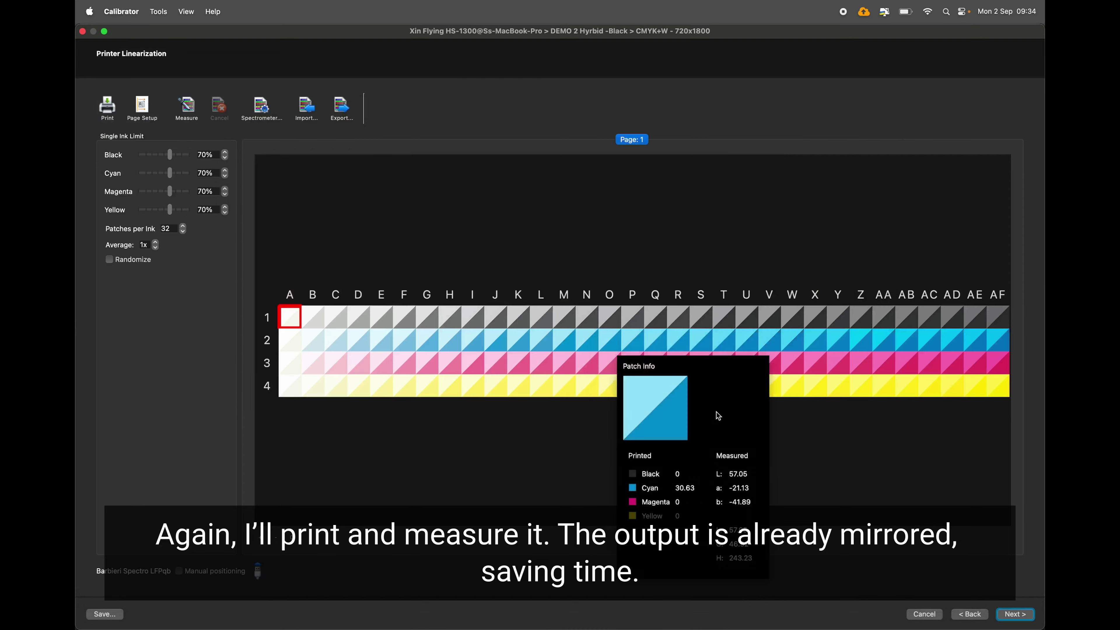
Accept the imported linearization data and continue past ink splitting and the ink limit to the profile type settings
left_click(1009, 616)
left_click(1010, 615)
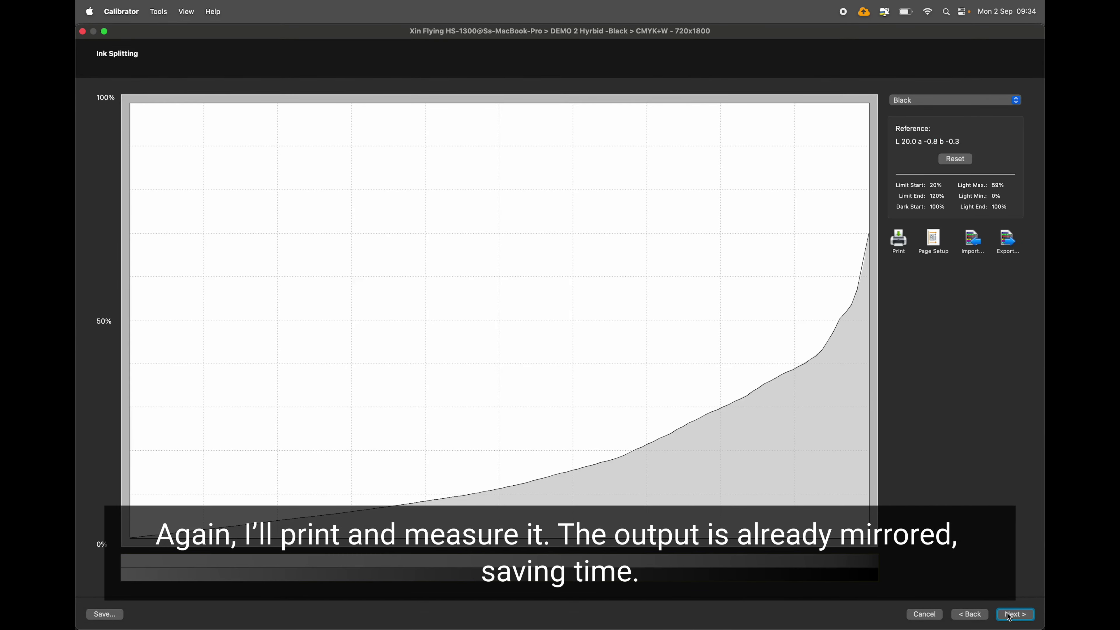
left_click(1010, 615)
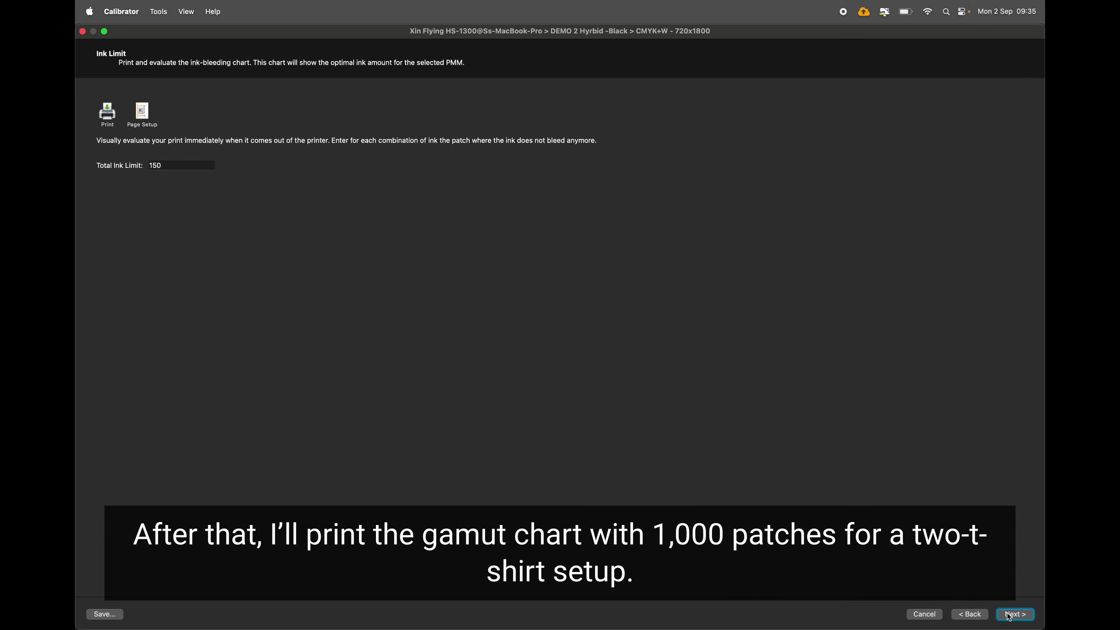
left_click(1009, 615)
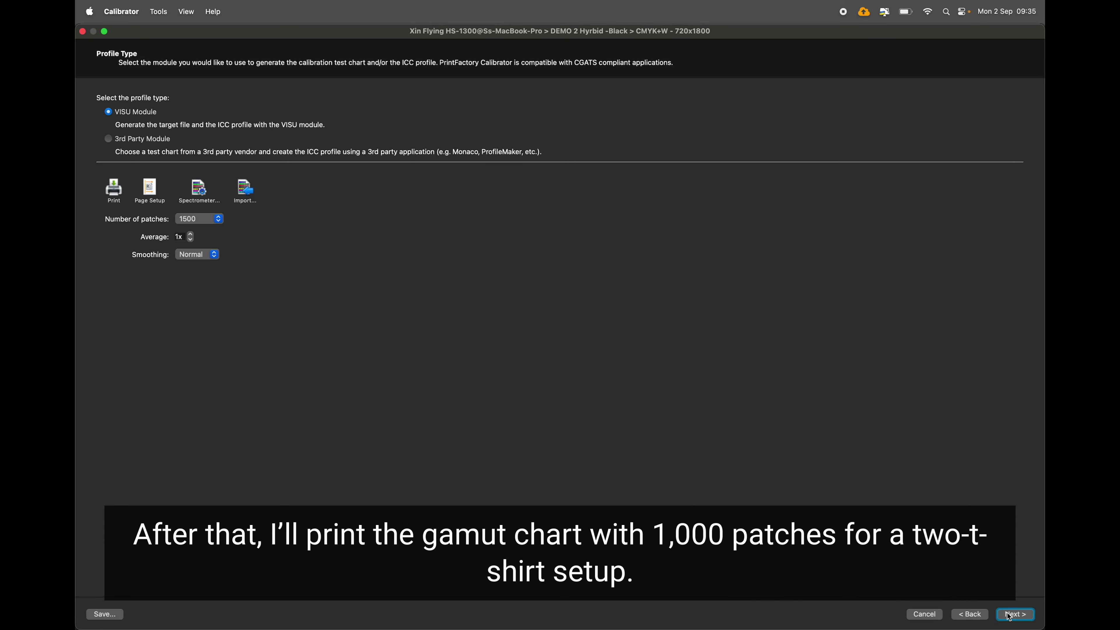
Set the number of patches to 1000 and print the full gamut chart
left_click(199, 219)
left_click(194, 203)
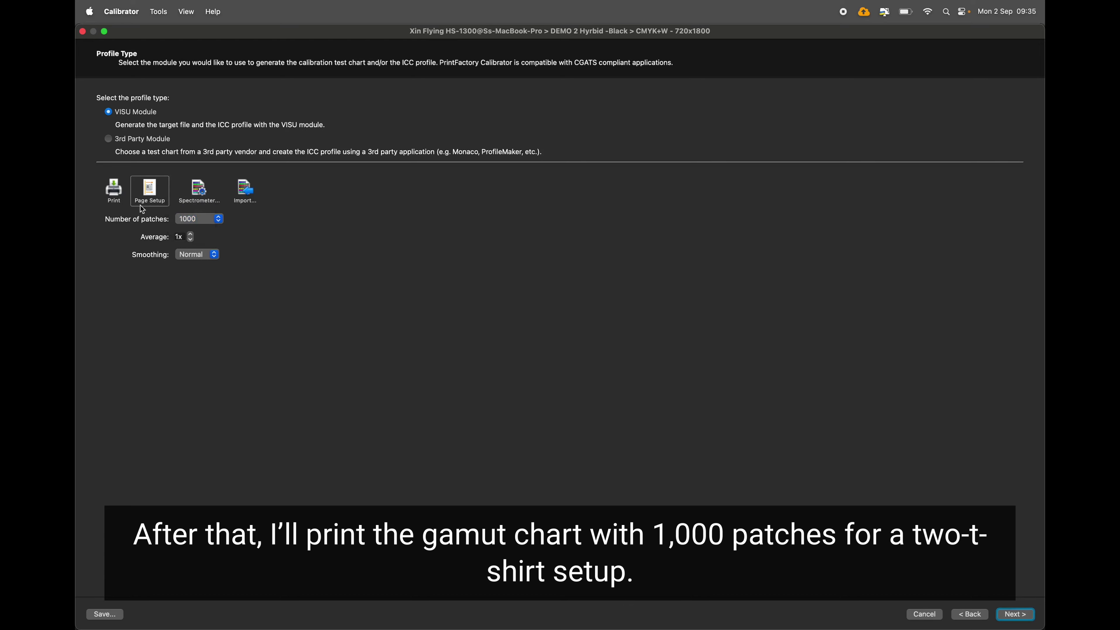
left_click(116, 197)
left_click(619, 368)
Switch to the RIP and preview the full gamut chart job in the queue
left_click(972, 618)
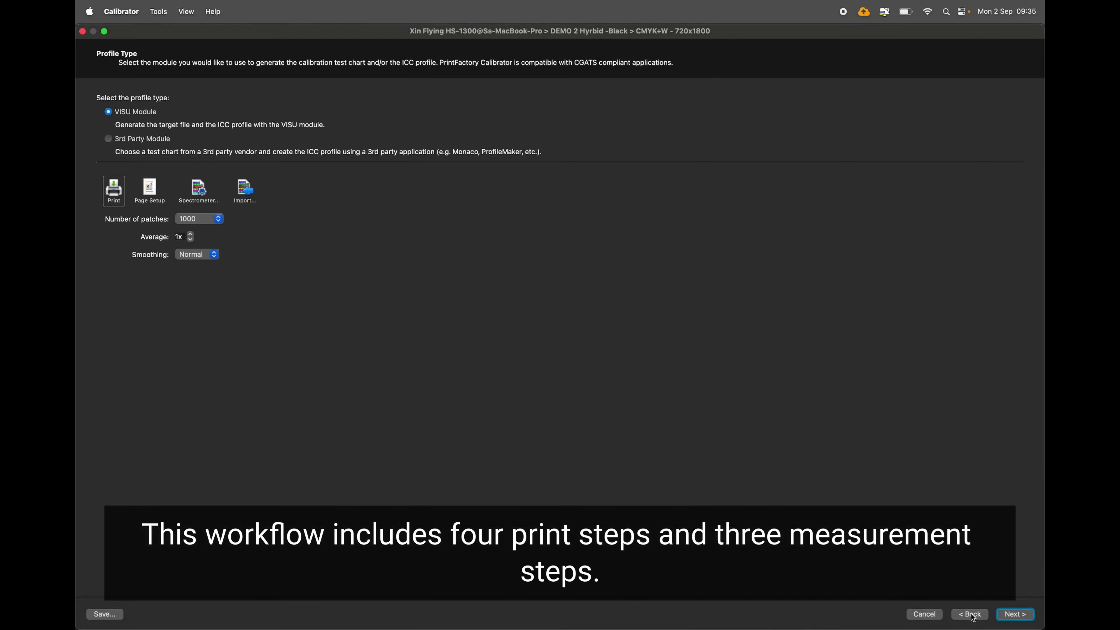
mouse_move(759, 629)
left_click(731, 614)
left_click(445, 138)
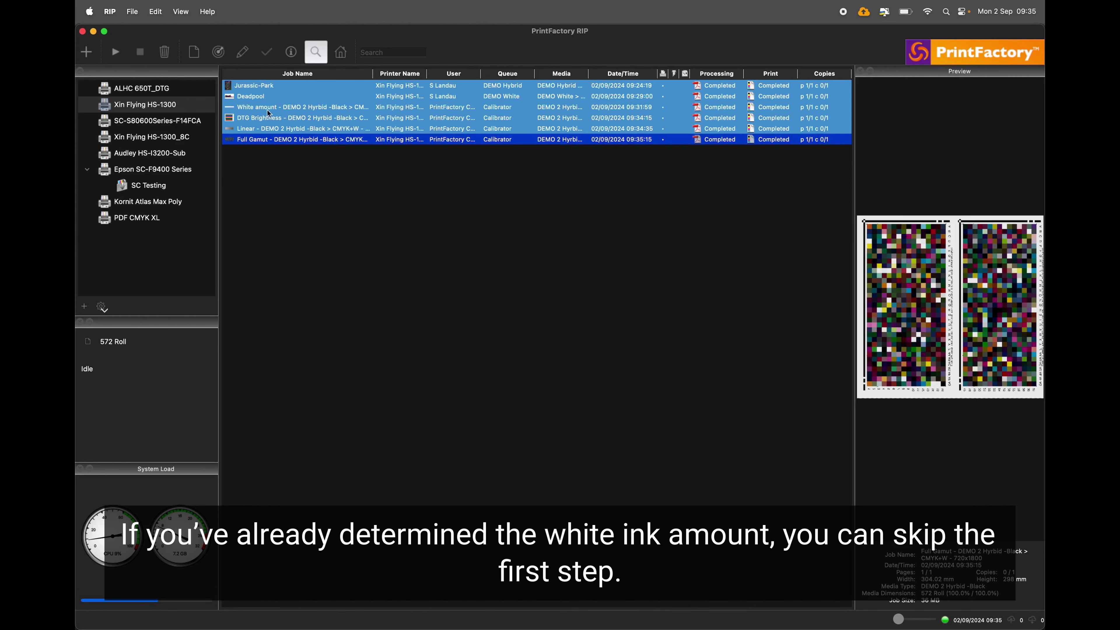
Back in Calibrator, import the existing gamut measurement data and build the DEMO 2 Hyrbid -Black profile
left_click(749, 613)
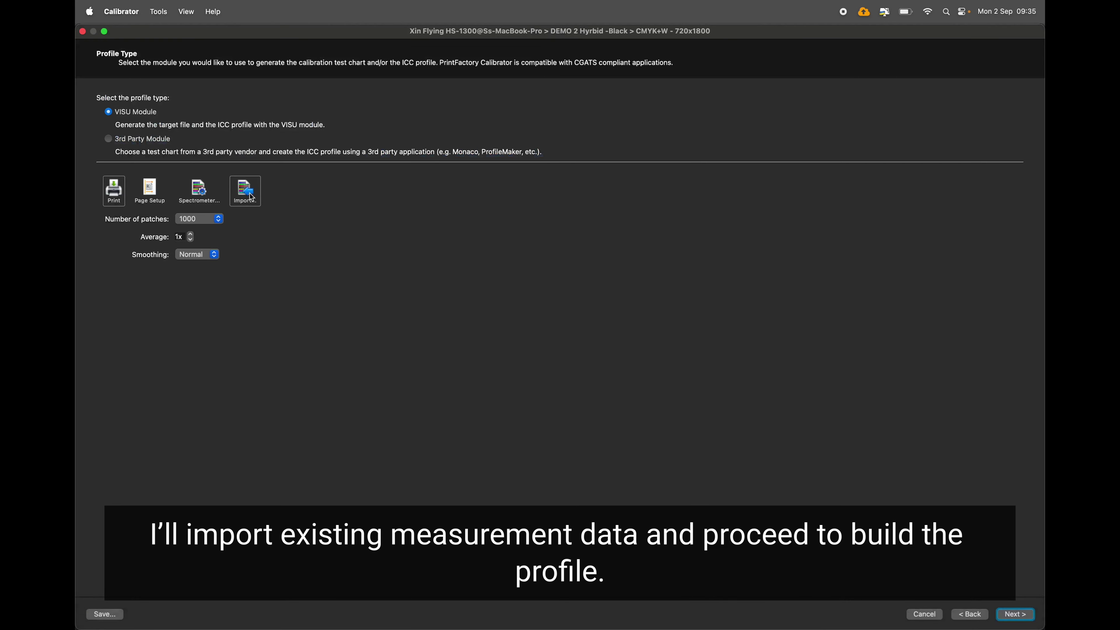
left_click(245, 190)
double_click(348, 181)
left_click(1024, 615)
left_click(1024, 616)
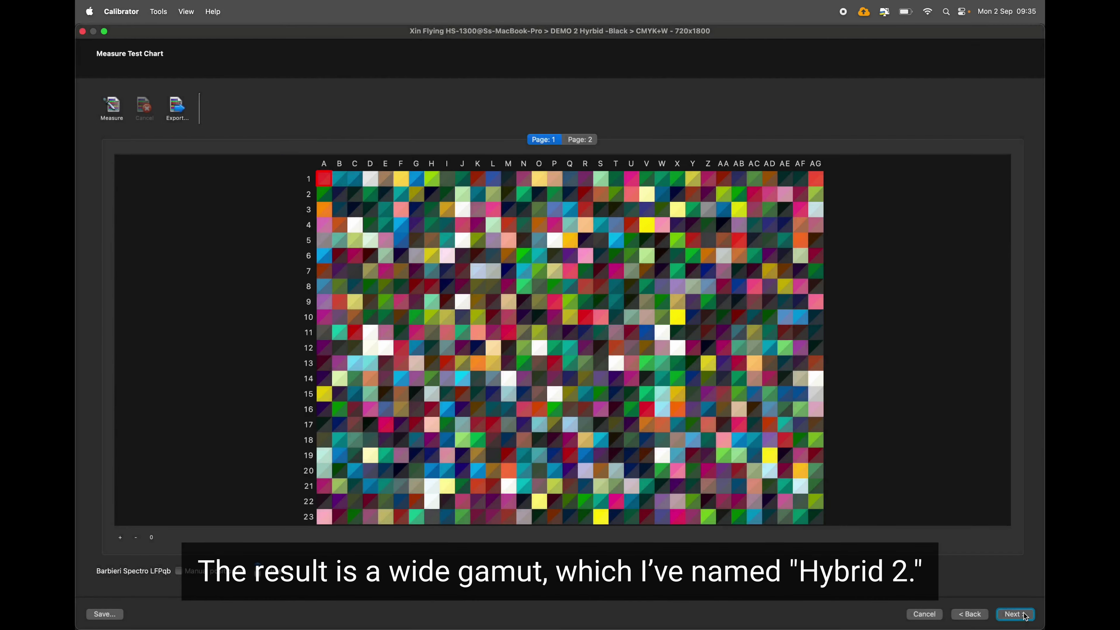
left_click(1016, 615)
left_click(1016, 614)
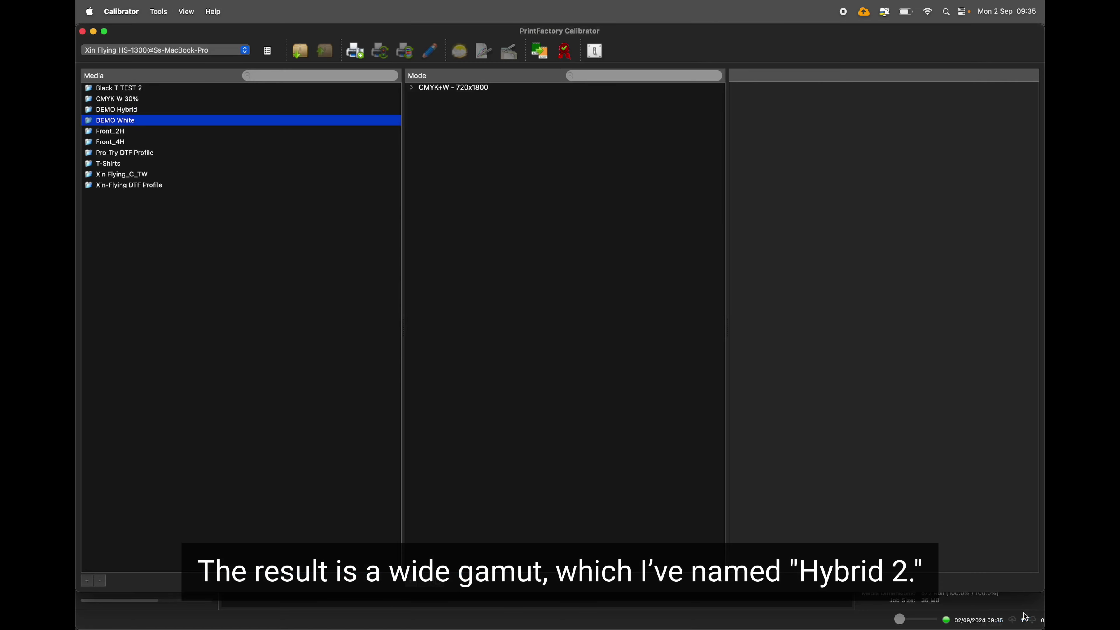
Select the DEMO Hybrid media in the media list
left_click(166, 109)
left_click(135, 122)
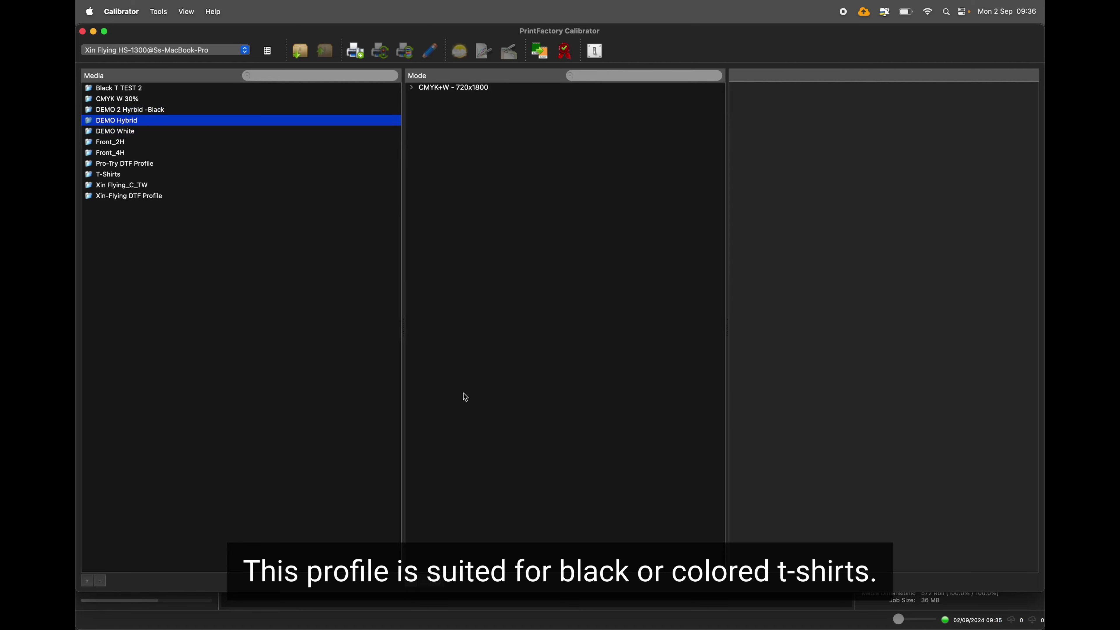
Switch to Editor and open the DTF Black DTG separation preset for editing on the Jurassic-Park image
mouse_move(633, 628)
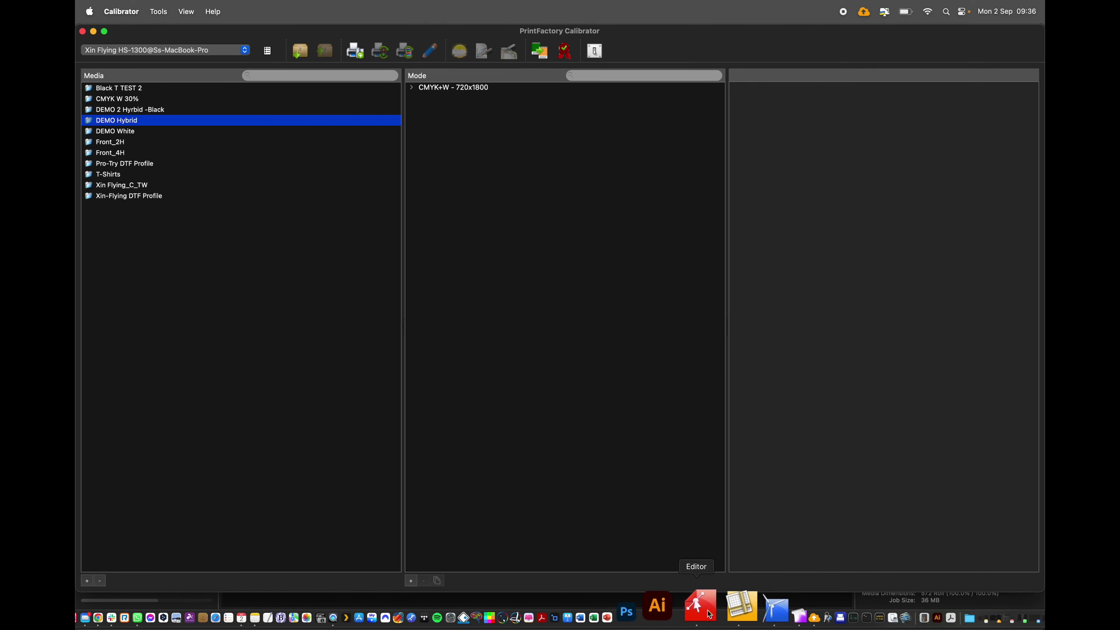
left_click(699, 612)
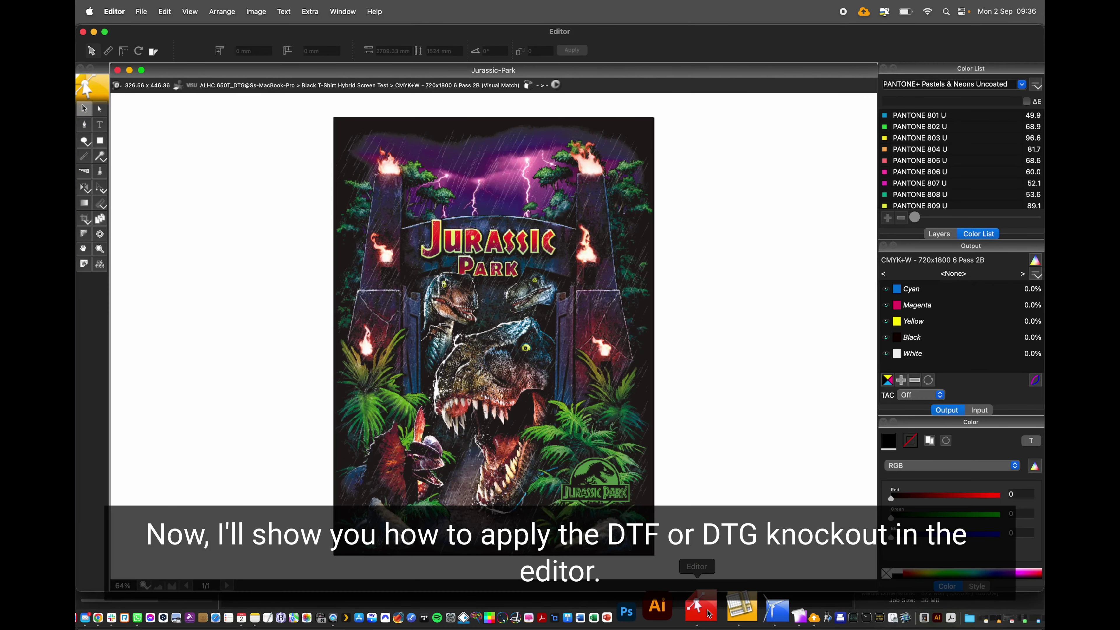
left_click(303, 12)
left_click(335, 242)
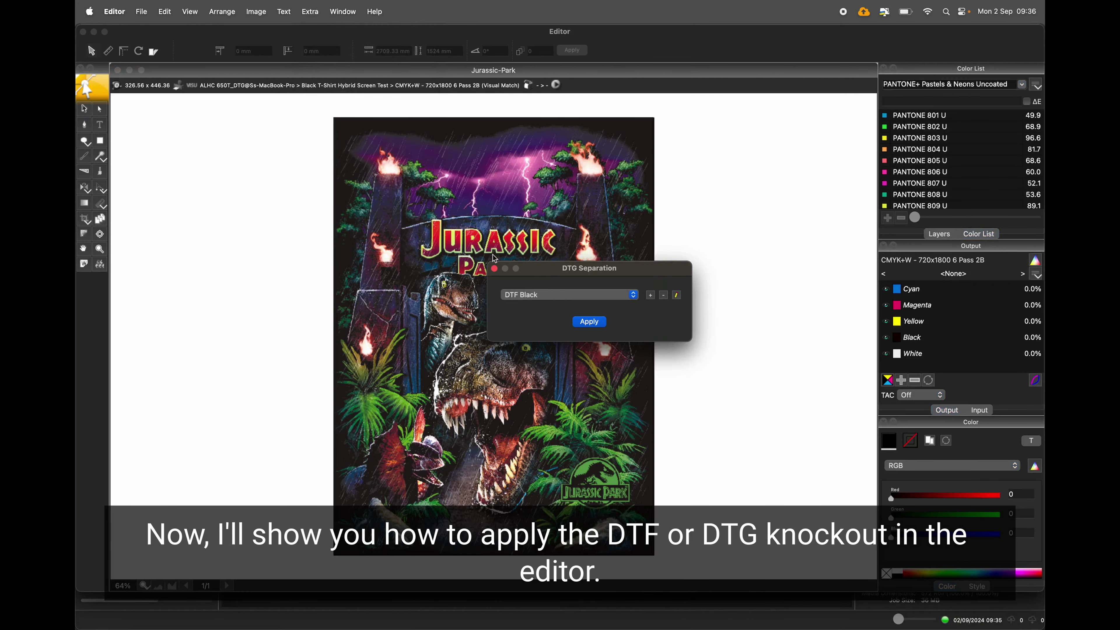
left_click(678, 295)
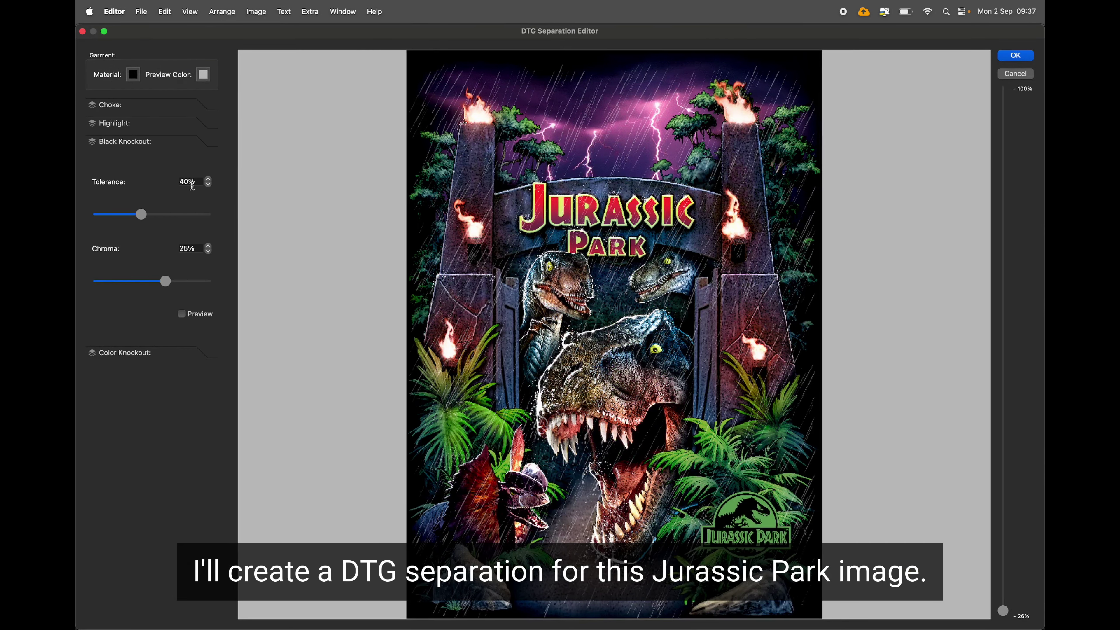
Preview the black knockout at 40% tolerance and 25% chroma and accept the separation settings
left_click(189, 315)
left_click(188, 315)
left_click(189, 315)
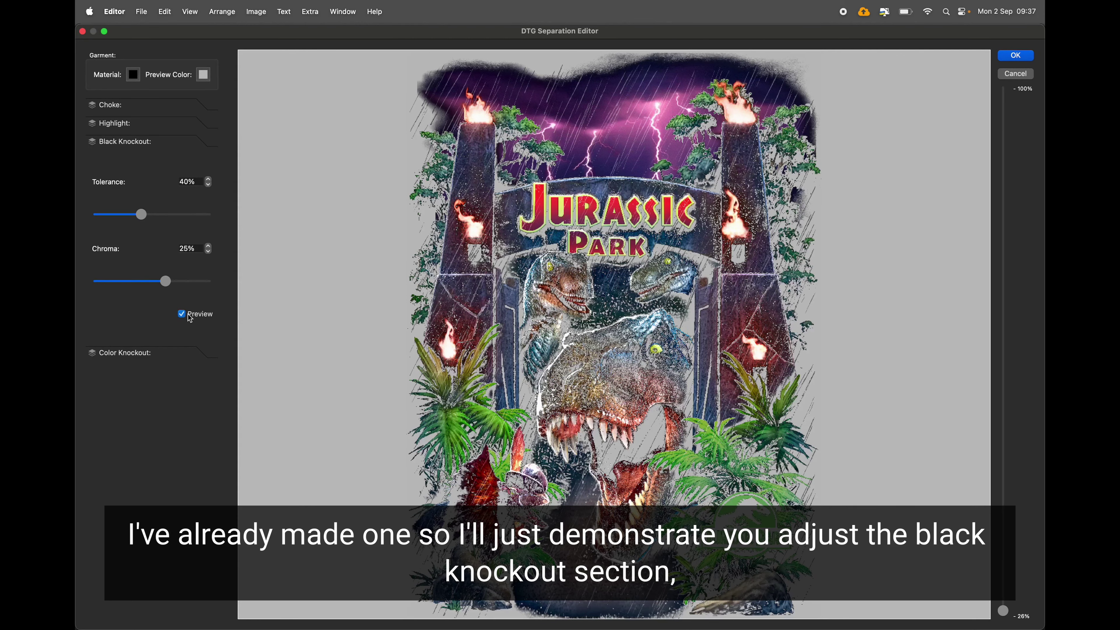
left_click(1015, 55)
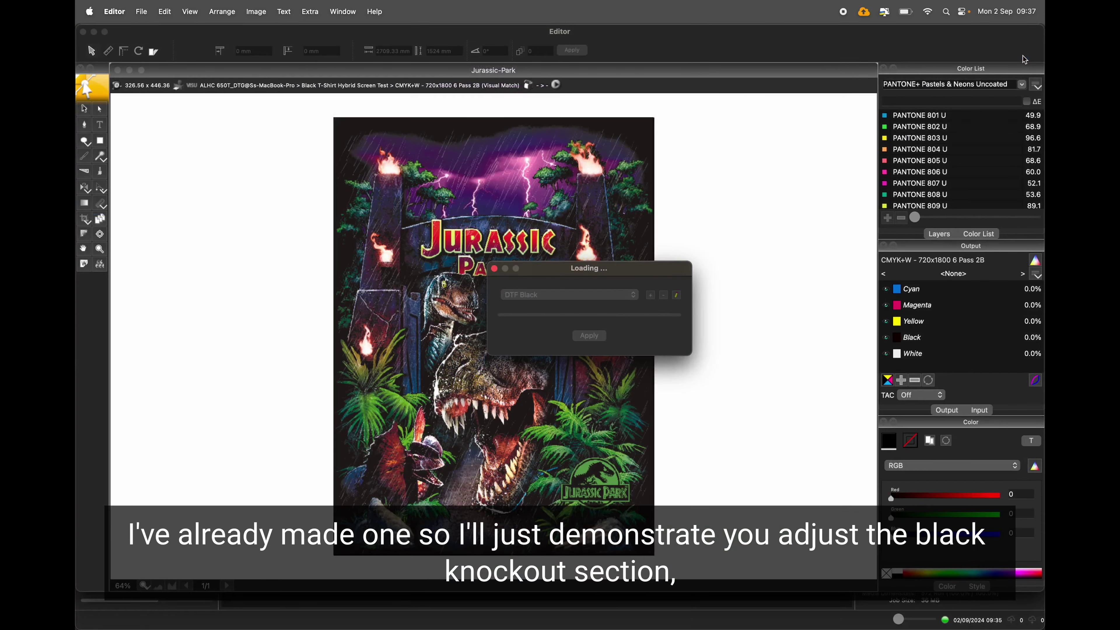
Apply the DTF Black separation to the Jurassic-Park image and view the knockout against a transparency grid
left_click(587, 323)
left_click(190, 11)
left_click(190, 44)
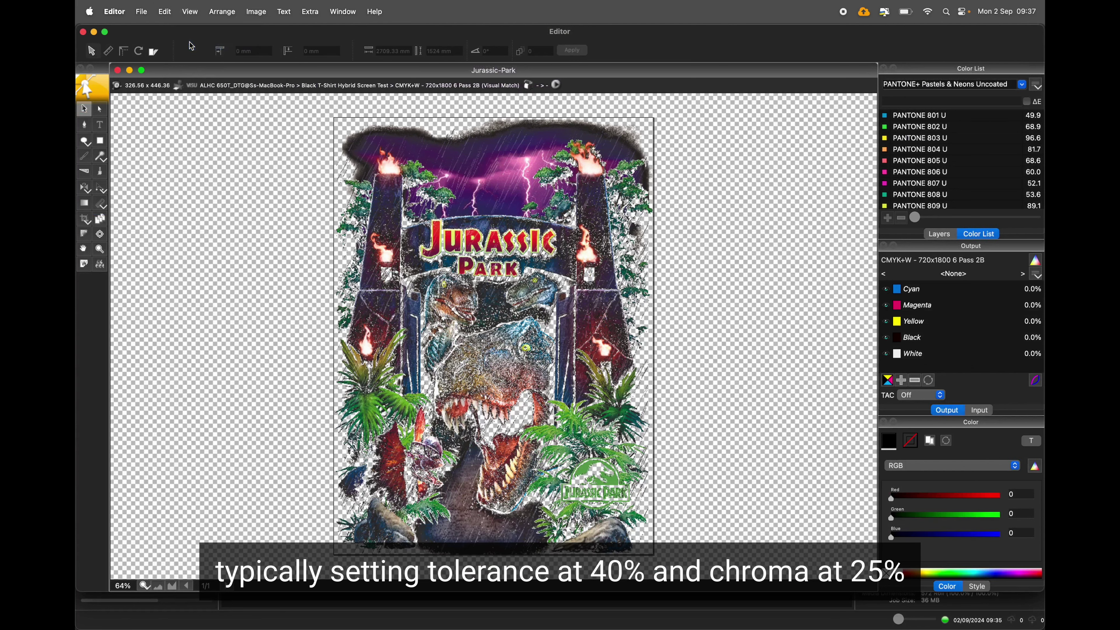
In Calibrator, link the DTF Black DTG preset to the CMYK+W - 720x1800 print mode of DEMO Hybrid
mouse_move(711, 628)
left_click(784, 609)
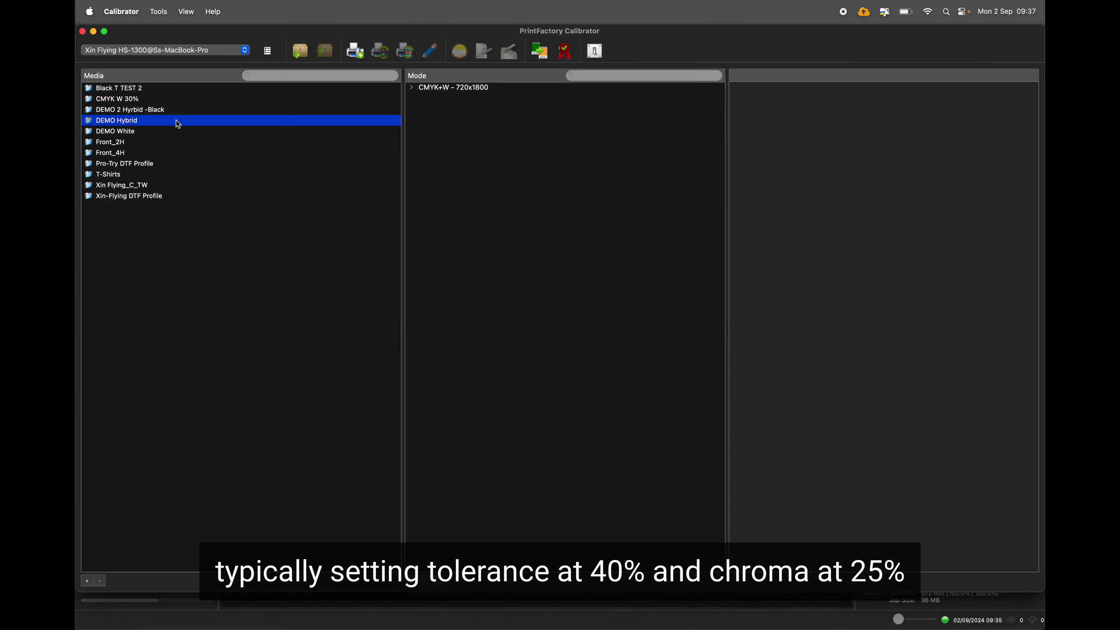
right_click(437, 93)
left_click(462, 144)
left_click(564, 327)
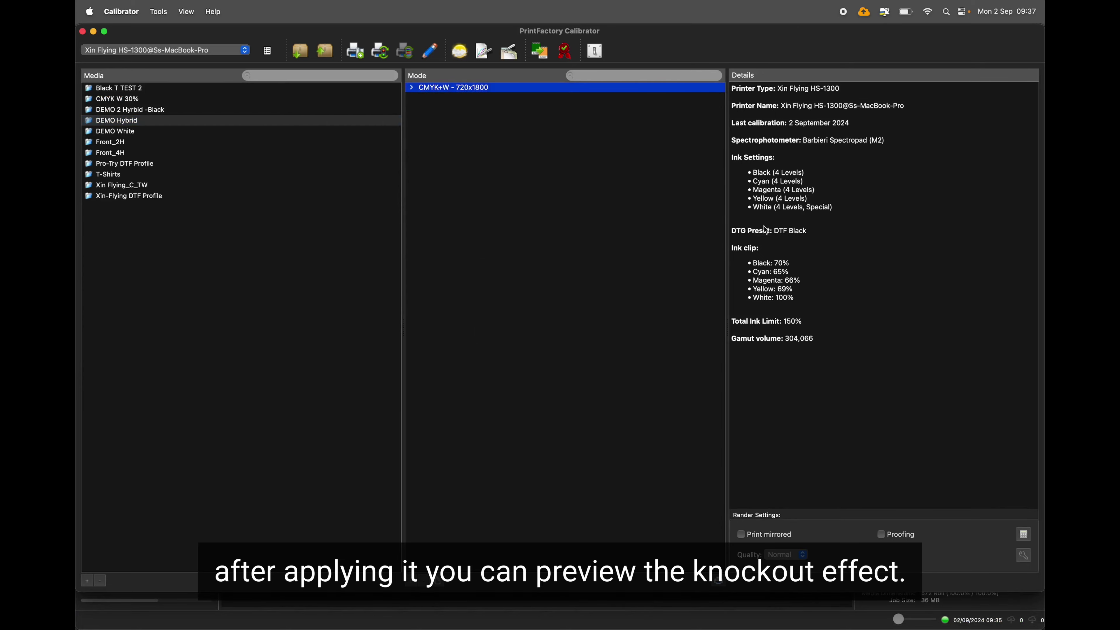
Switch to Layout and name the Jurassic Park image's job Jurassic
left_click(721, 611)
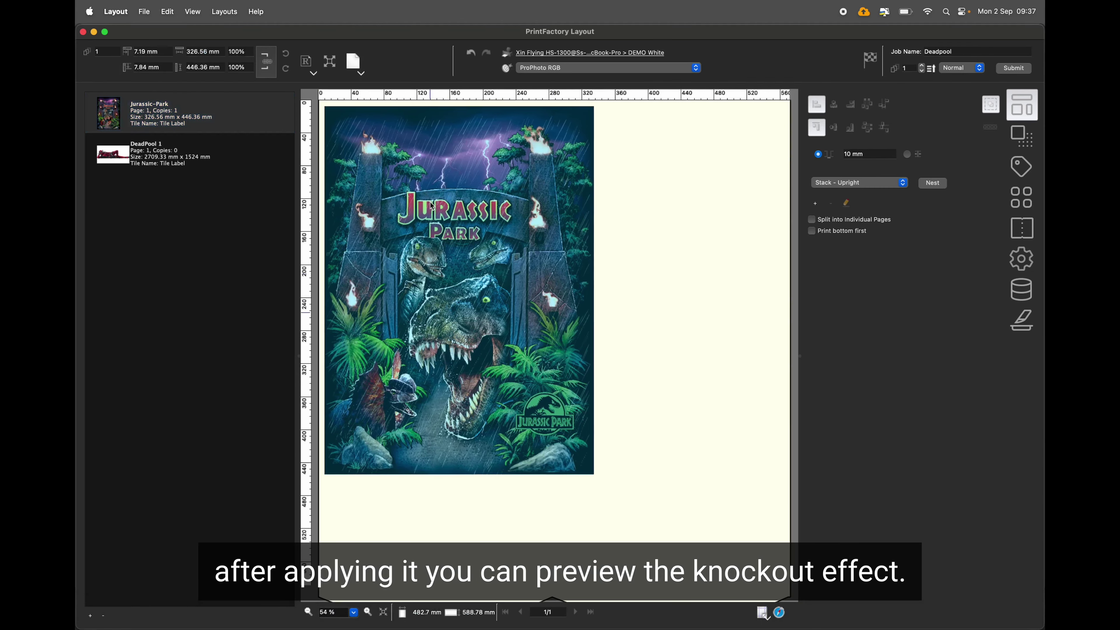
left_click_drag(952, 51, 907, 47)
type("Jurassic")
Change the job's media to DEMO Hybrid and submit the job to the RIP
left_click(650, 54)
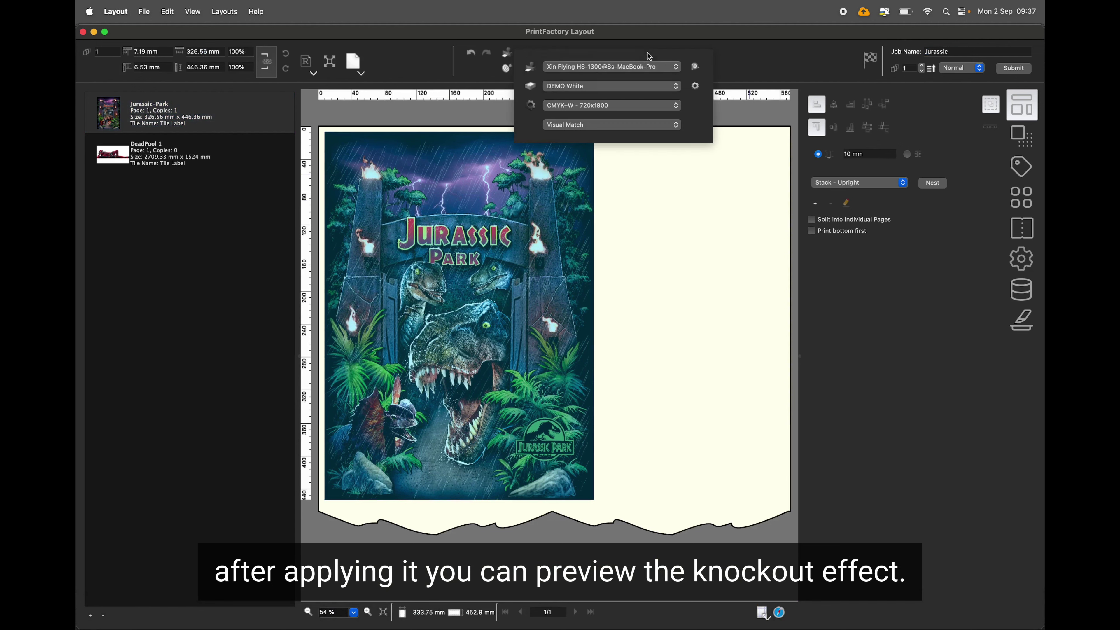
left_click(620, 83)
left_click(620, 78)
left_click(1013, 68)
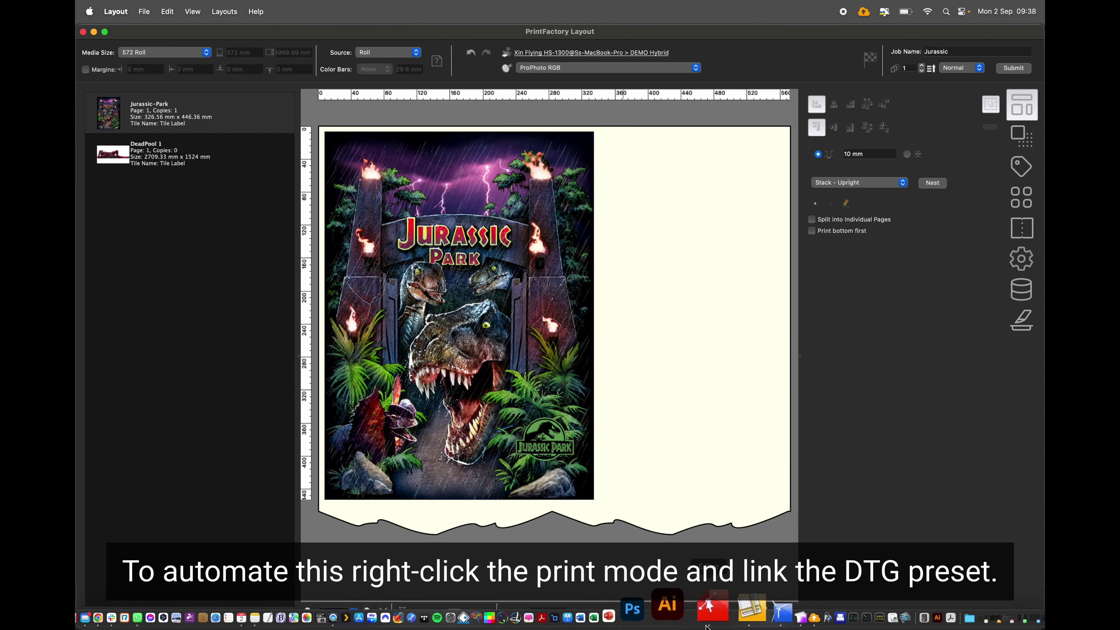
Switch to the RIP, select the Jurassic job in the queue and open it in Inspector
left_click(733, 606)
left_click(343, 150)
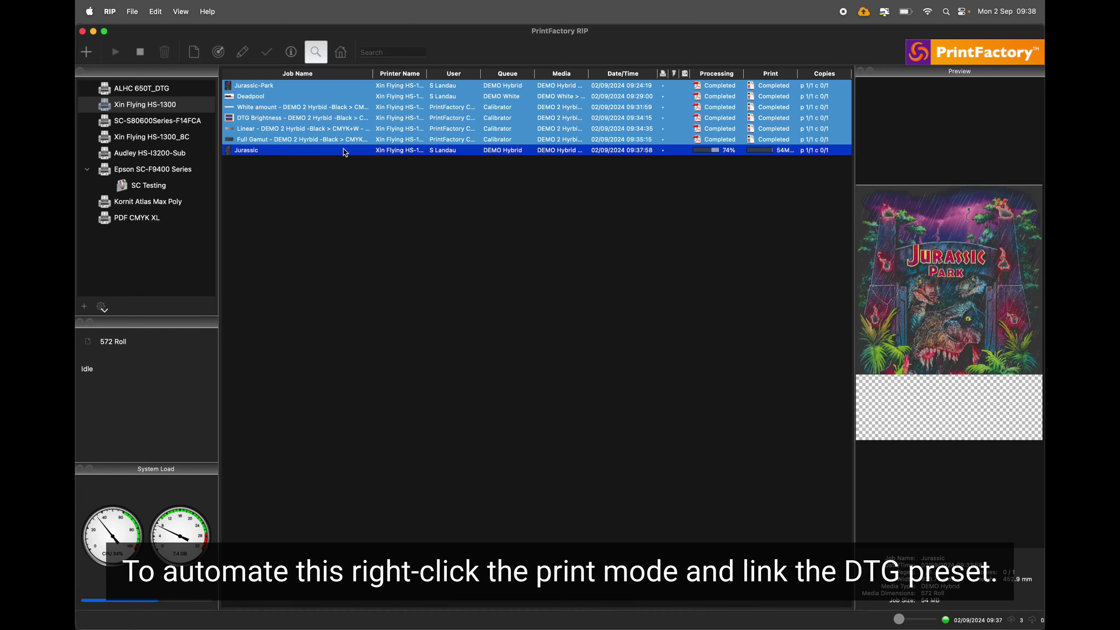
right_click(343, 151)
left_click(372, 178)
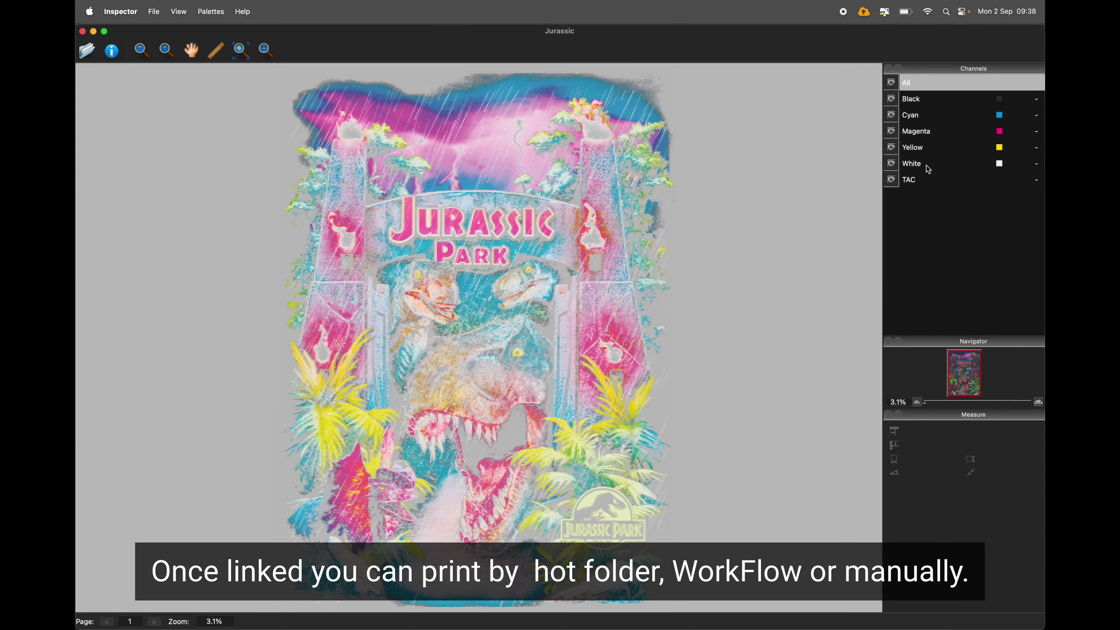
Examine the white channel and the knockout's halftone dots up close in the ripped Jurassic file
left_click(927, 166)
left_click(142, 51)
scroll(403, 309, "up", 10)
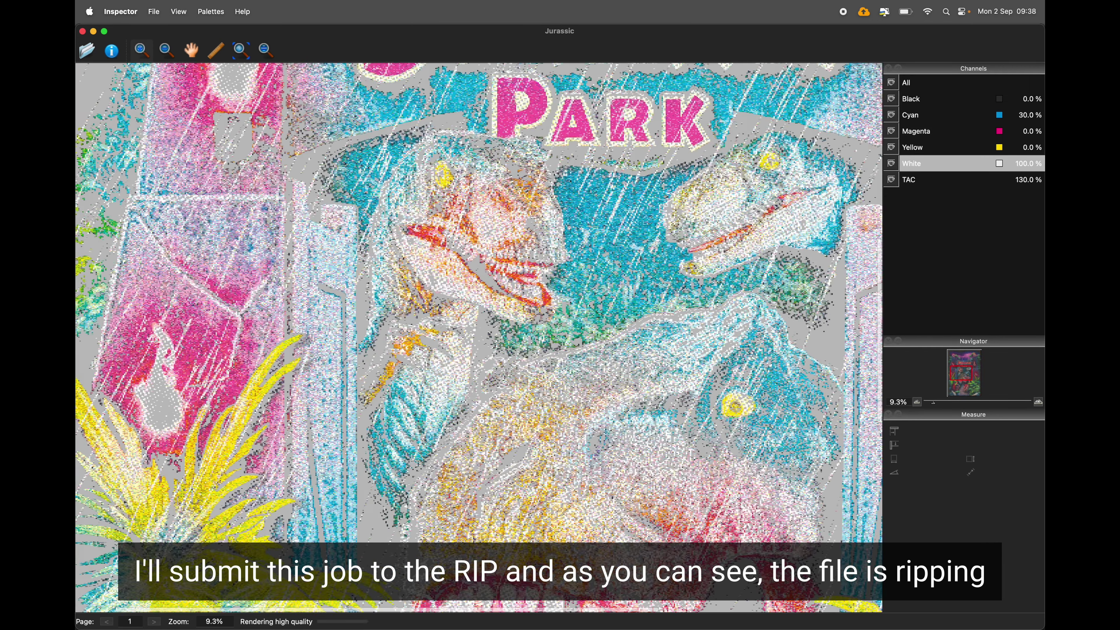
scroll(566, 311, "left", 8)
left_click_drag(520, 359, 552, 391)
left_click(914, 164)
left_click(892, 84)
left_click(166, 51)
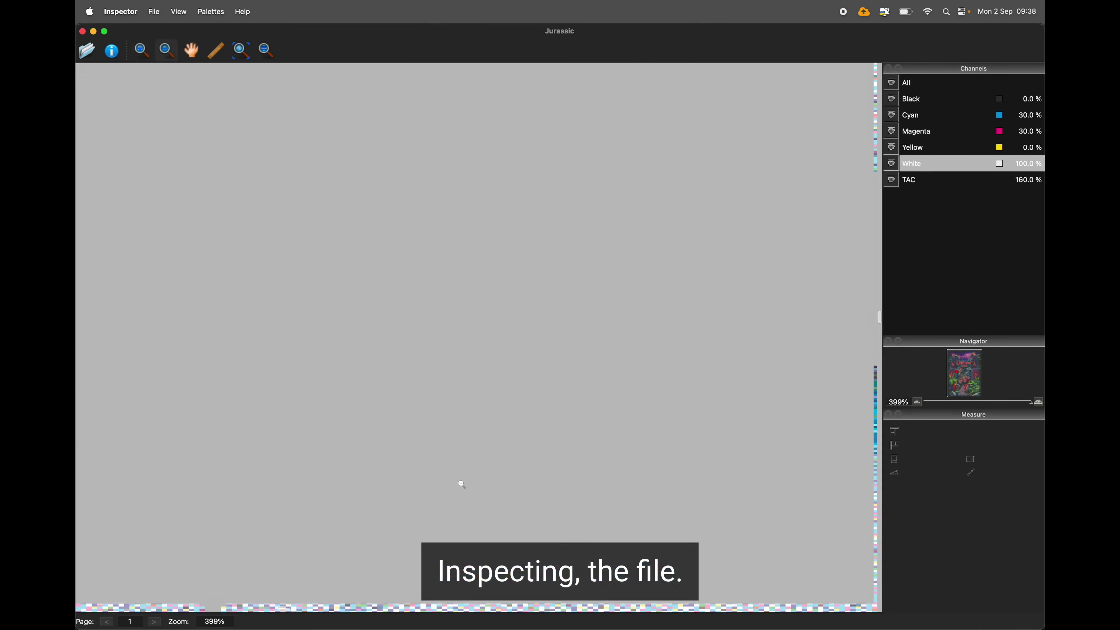
left_click(242, 51)
Name the new profile's media White Demo and use the shape as its white layer with a 0.1 mm choke
type("White Demo")
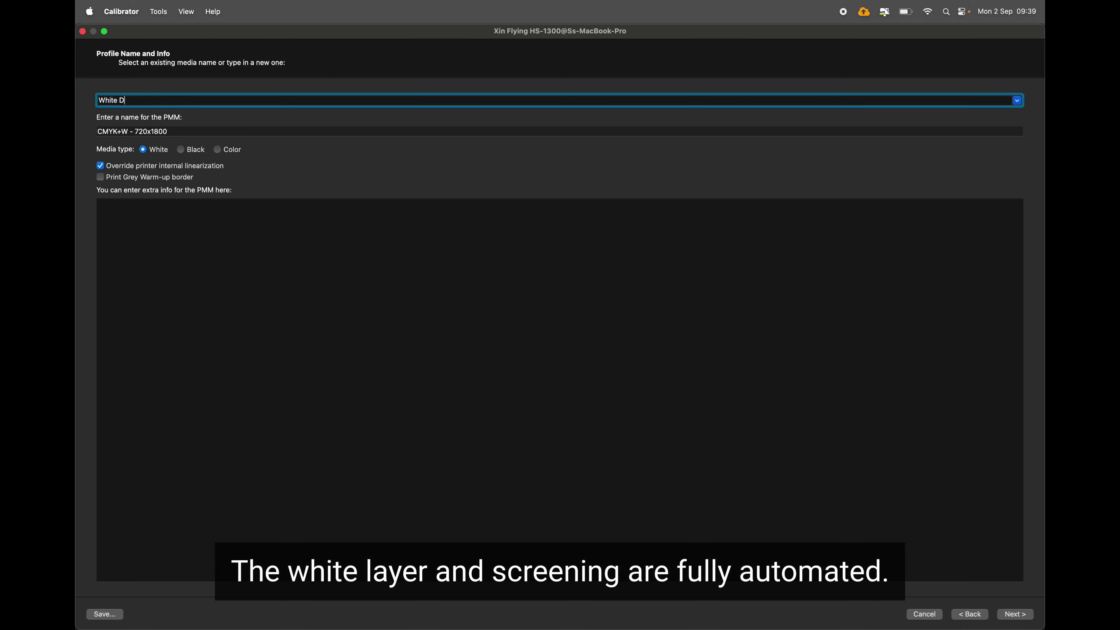
key("Return")
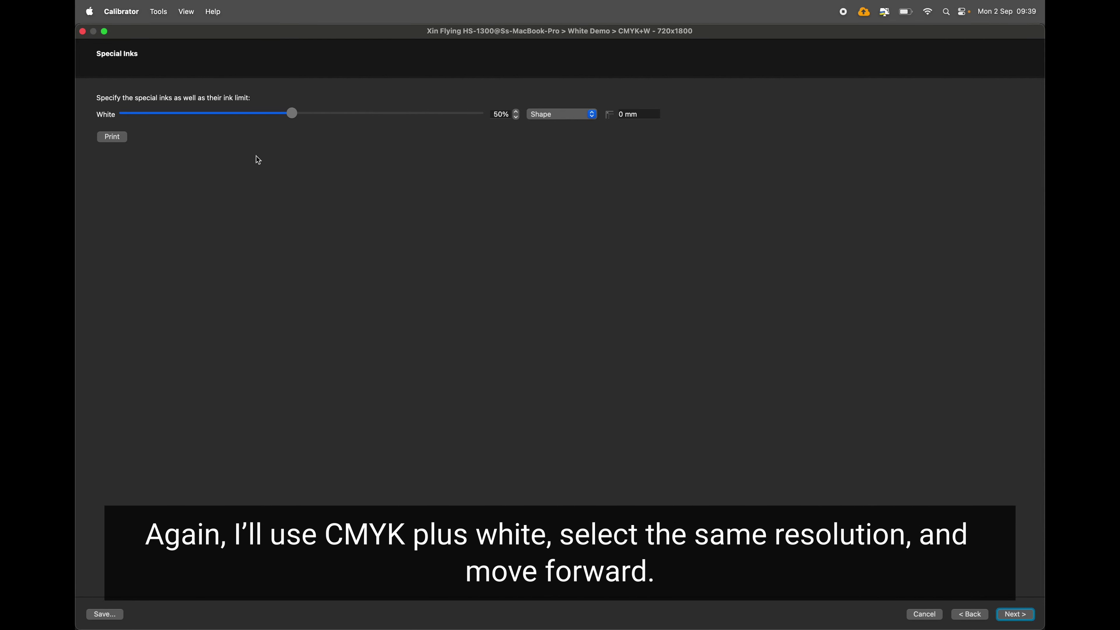
left_click(568, 119)
left_click(569, 116)
left_click_drag(617, 114, 653, 113)
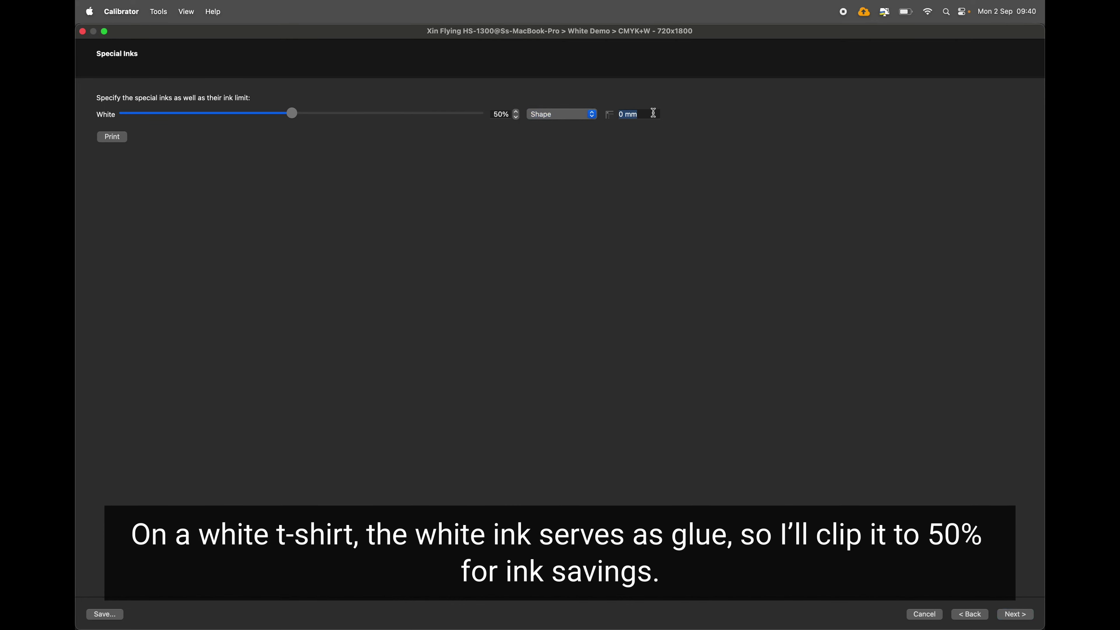
type("0.1")
left_click(1014, 614)
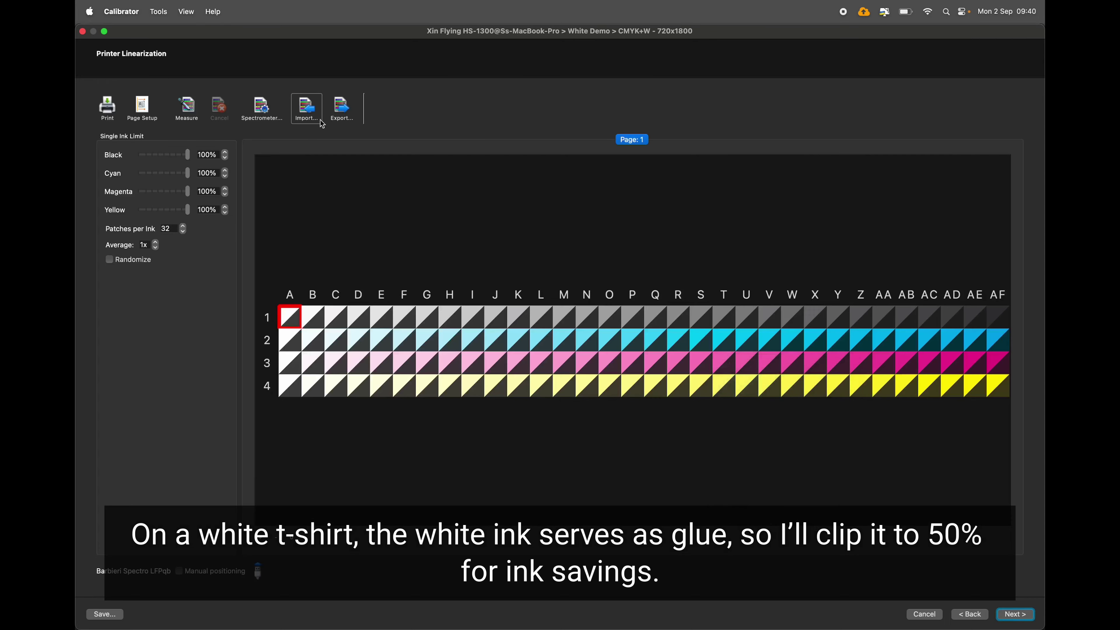
Import saved printer linearization data for the CMYK inks and continue to ink splitting
left_click(304, 106)
left_click(850, 372)
left_click(1014, 614)
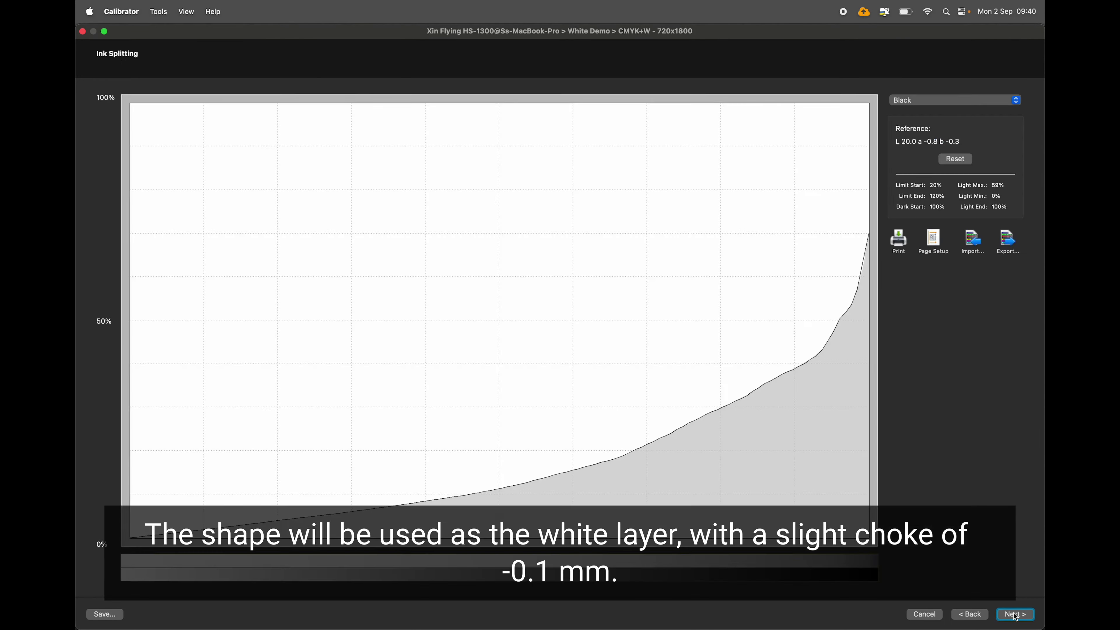
Accept the ink splitting, complete the remaining profiling pages and finish the White Demo profile
left_click(1014, 614)
left_click(242, 189)
double_click(363, 185)
left_click(1014, 614)
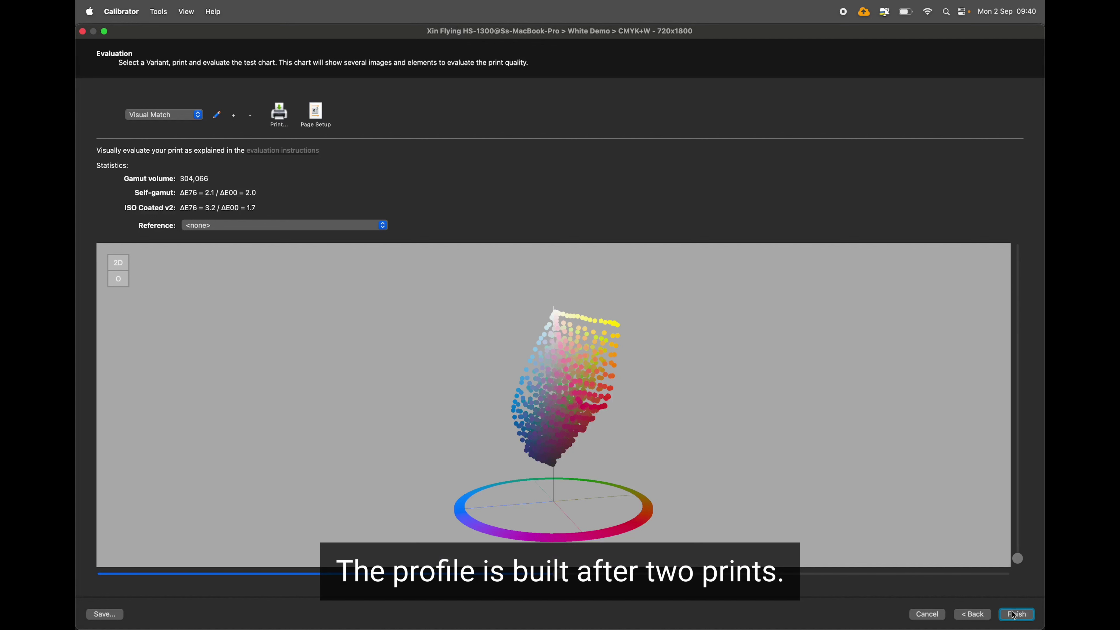
left_click(1014, 615)
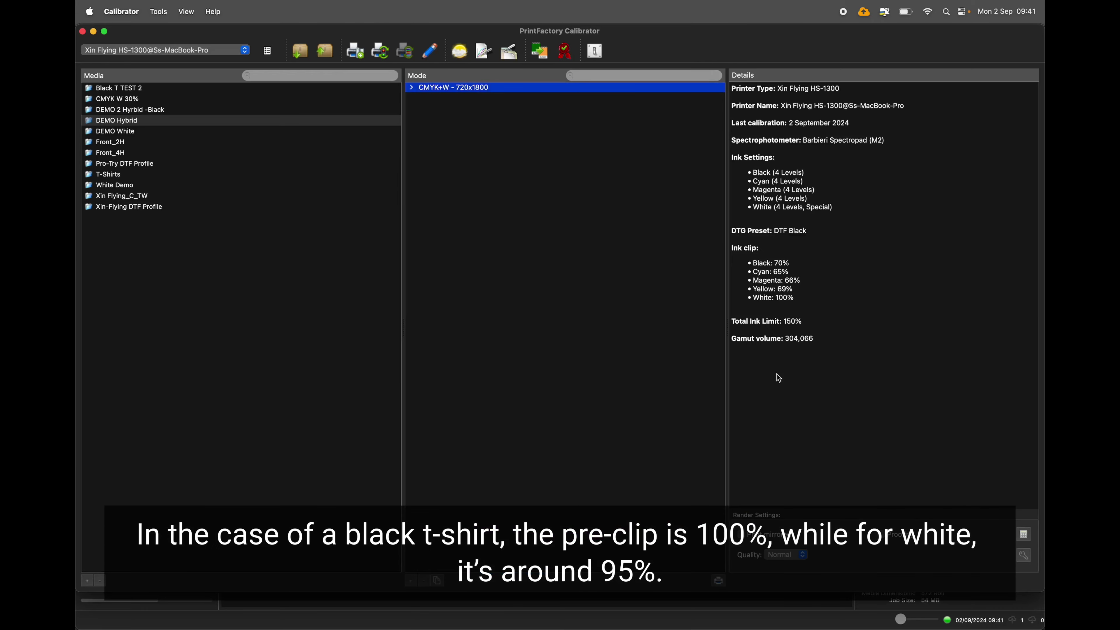
Select the DEMO White media, switch to Editor and bring up the whole DeadPool 1 document
left_click(214, 131)
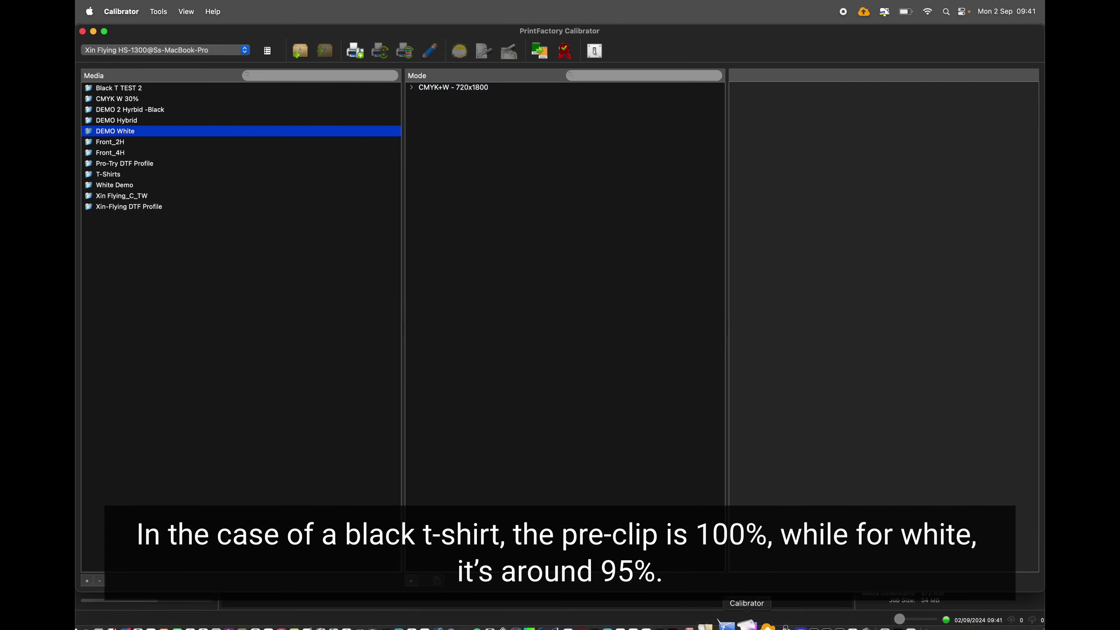
left_click(730, 620)
left_click(190, 12)
left_click(209, 43)
left_click(342, 12)
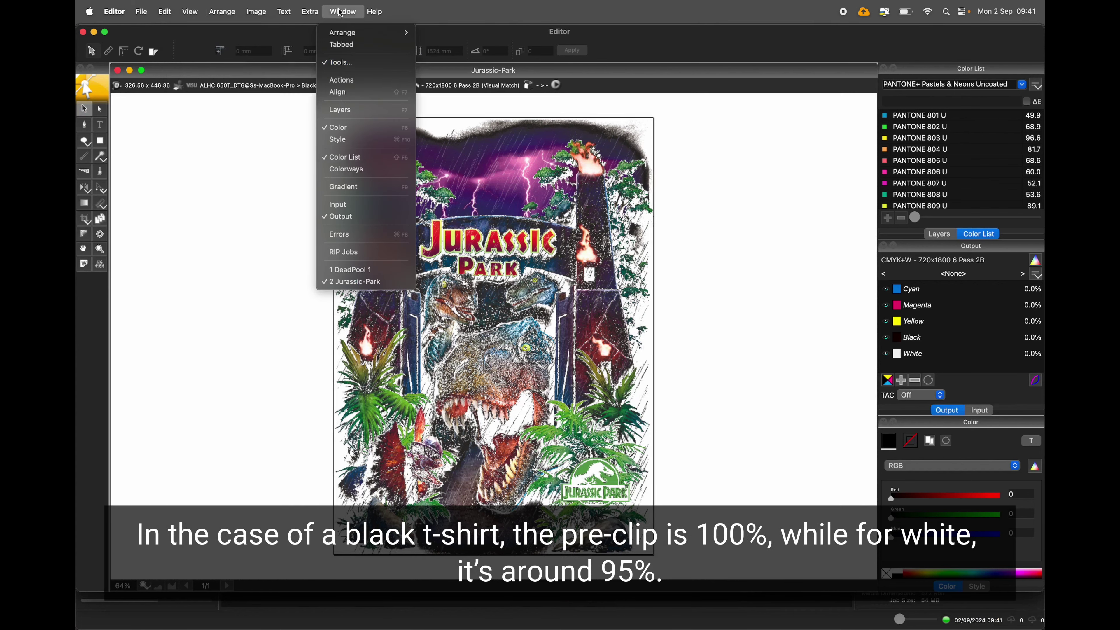
left_click(352, 270)
left_click(190, 12)
left_click(192, 45)
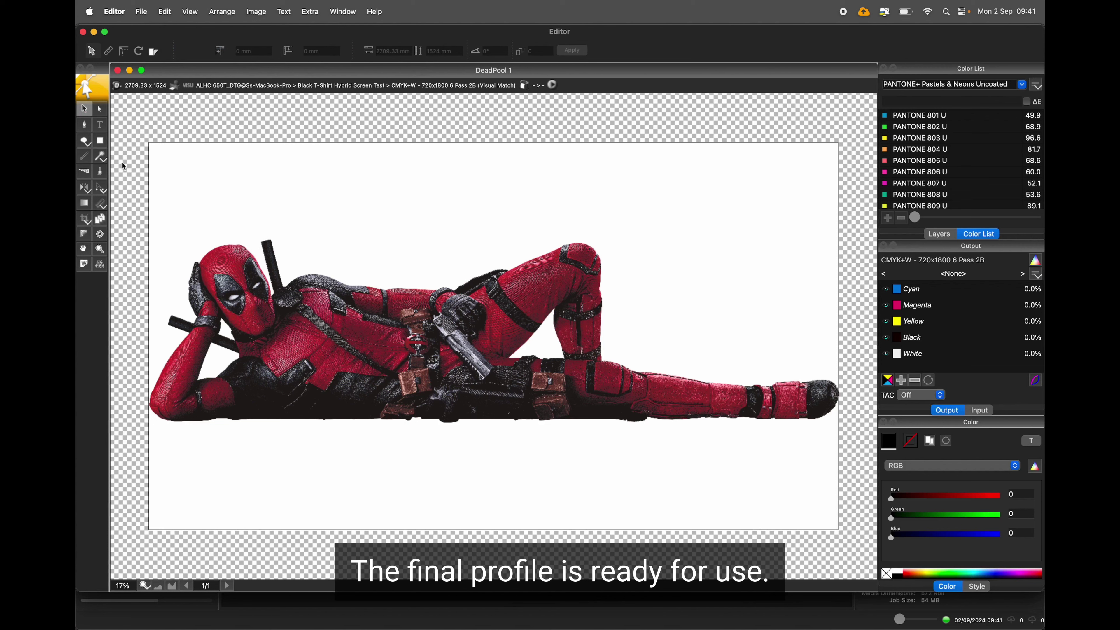
Choose the DTF White preset for DTG separation and open it for editing
left_click(310, 12)
left_click(352, 249)
left_click(569, 295)
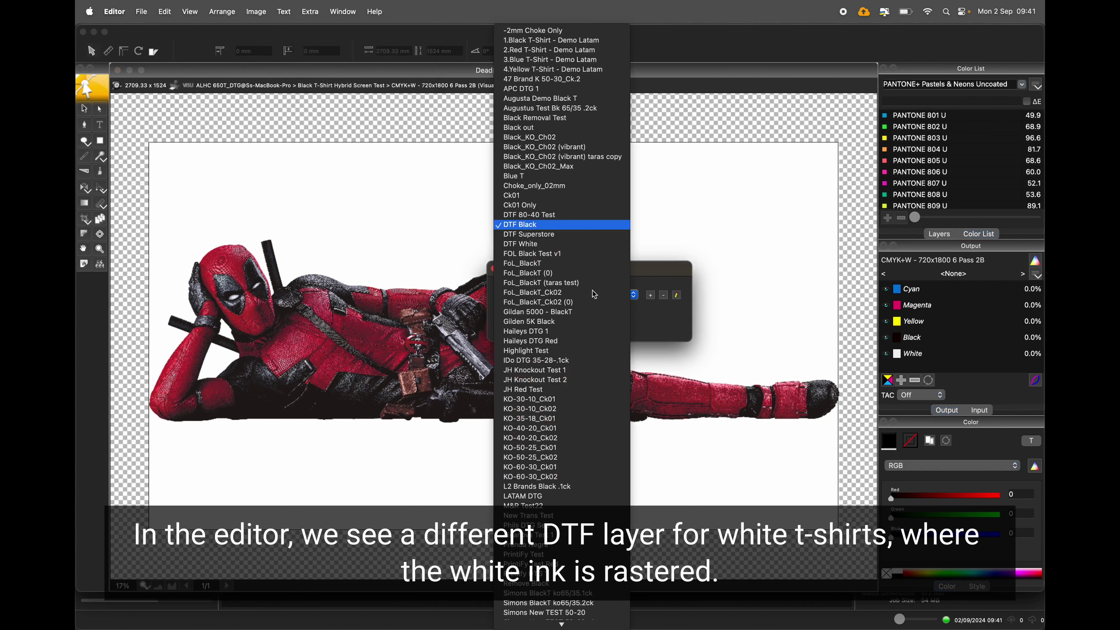
left_click(560, 244)
left_click(678, 296)
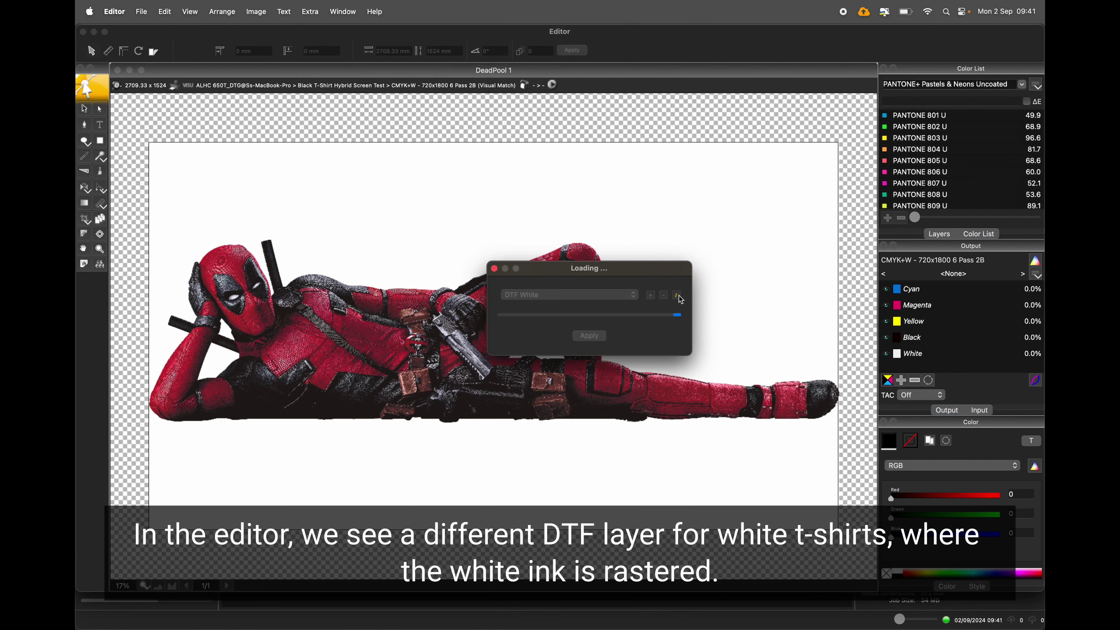
Examine the preset's Color Knockout settings and garment material colour, and preview the knockout on the image
double_click(500, 172)
left_click(166, 353)
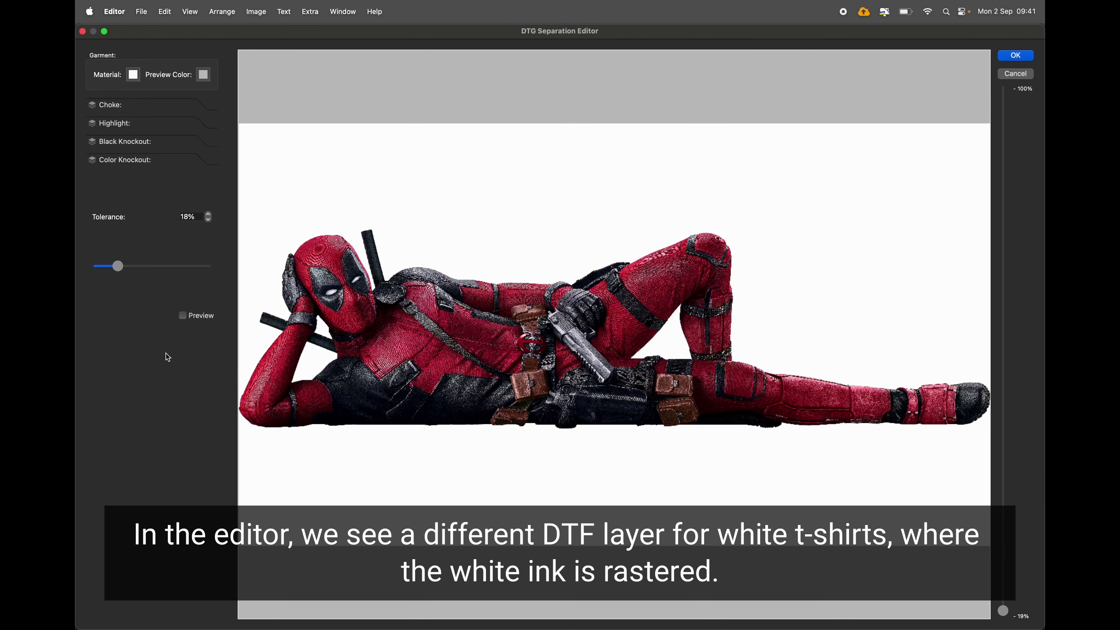
left_click(133, 75)
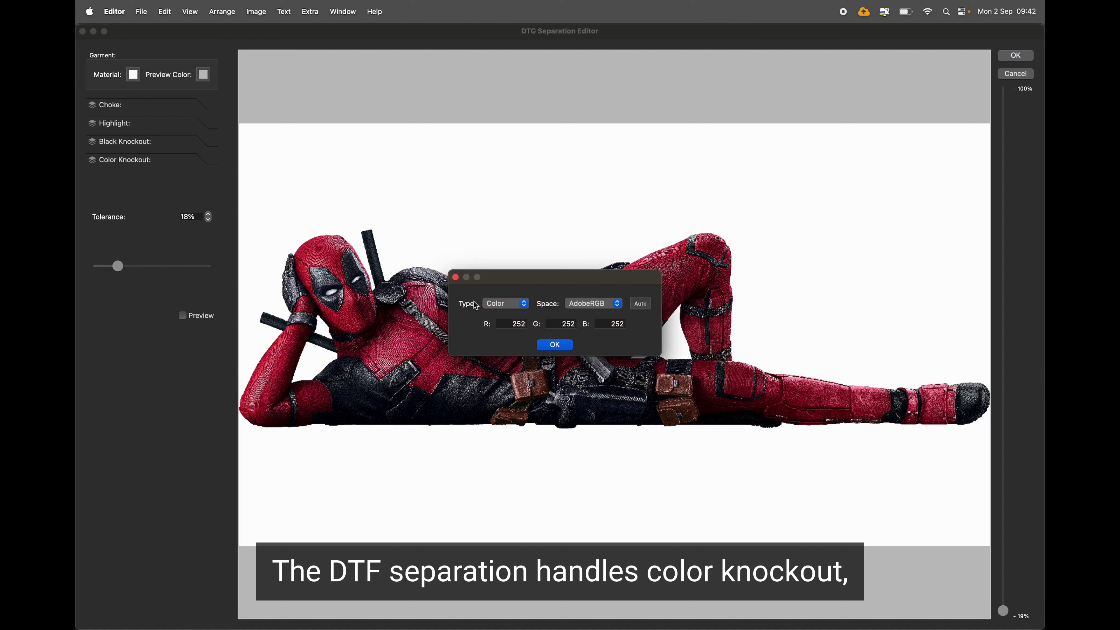
left_click(455, 278)
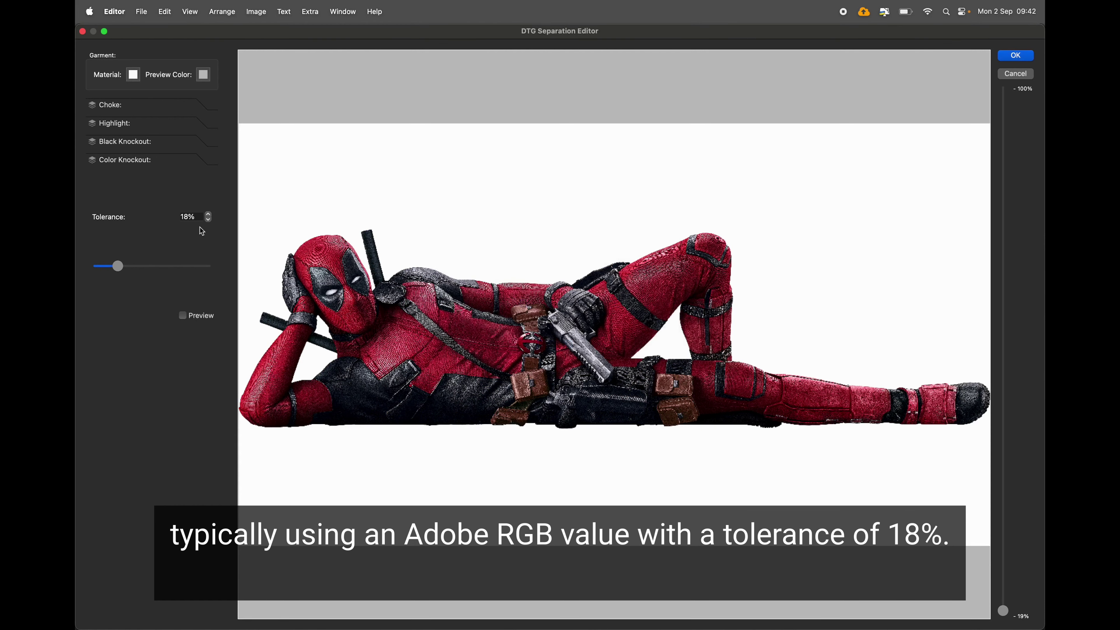
left_click(195, 316)
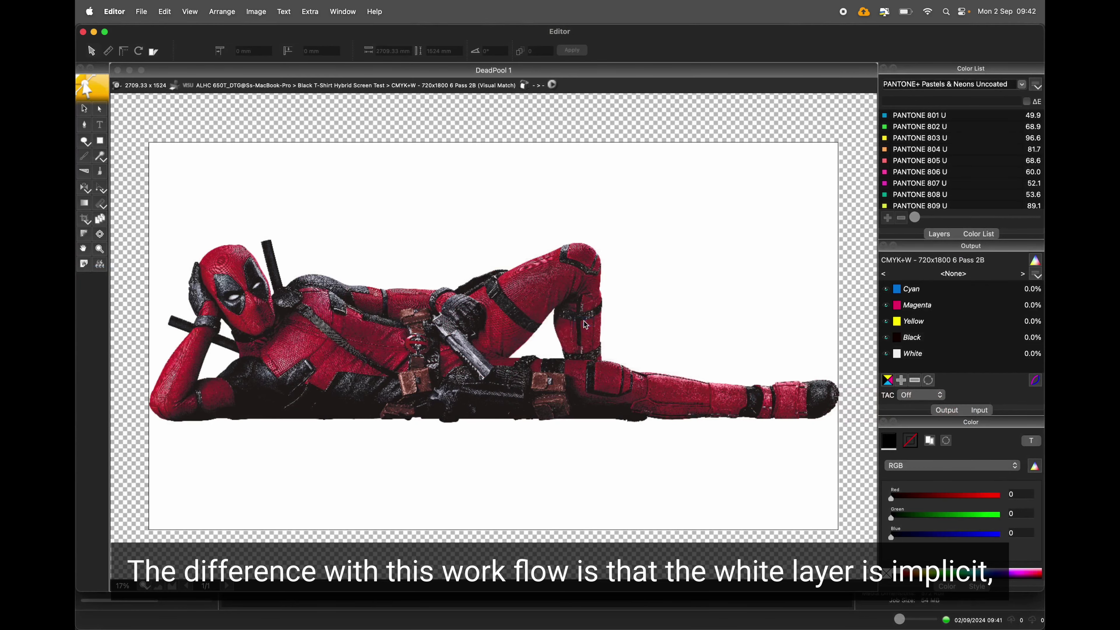
Switch to Calibrator and link the DTF White preset to the CMYK+W - 720x1800 mode of DEMO White
left_click(746, 605)
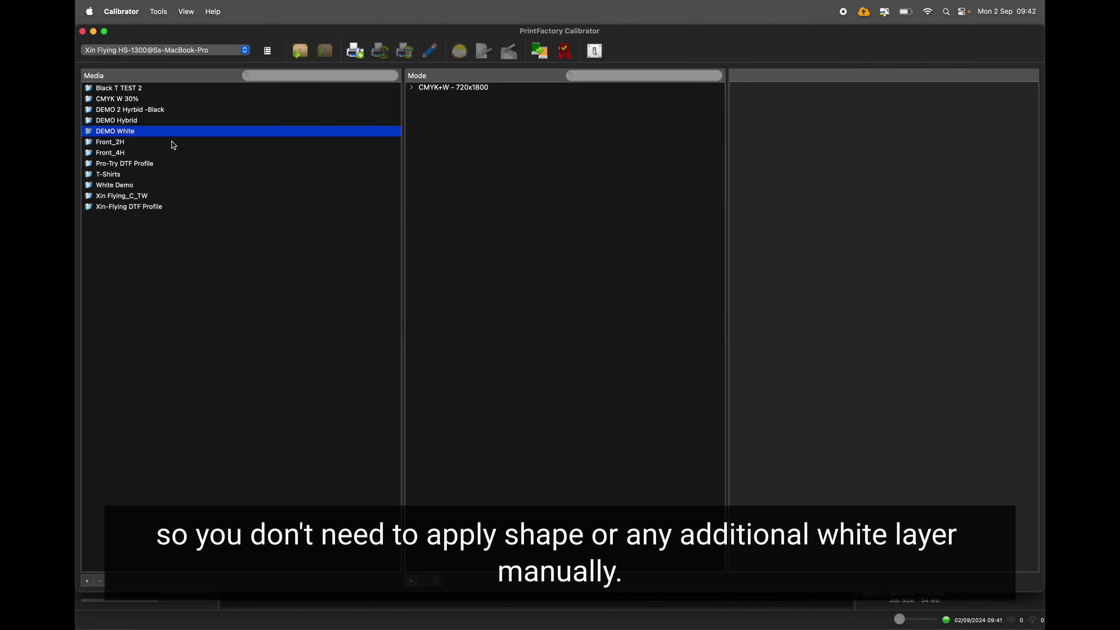
right_click(442, 86)
left_click(466, 143)
left_click(563, 327)
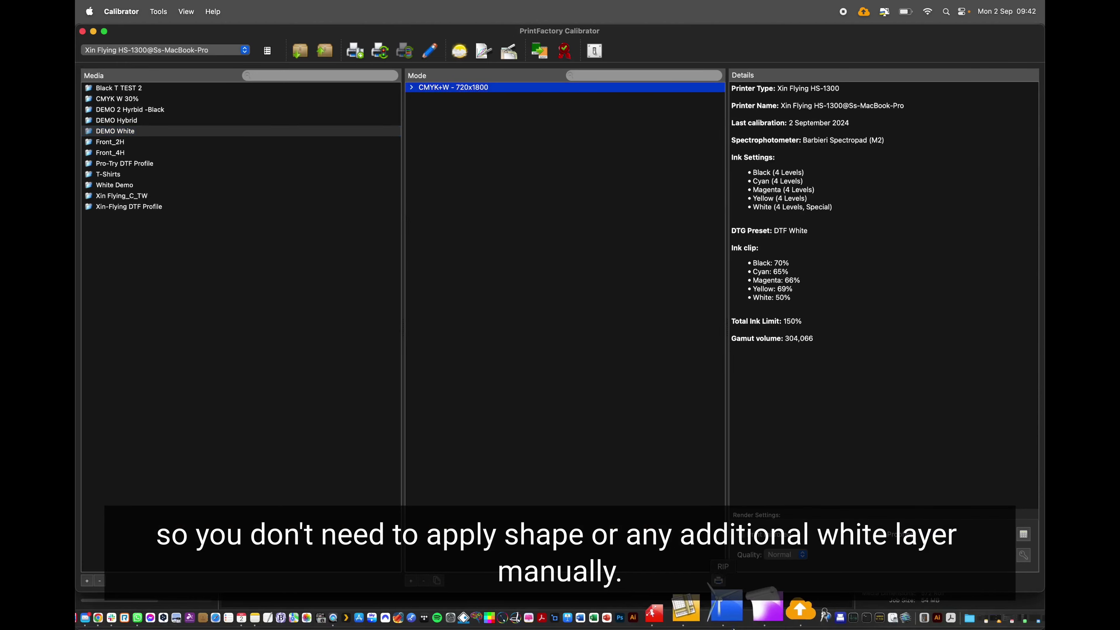
Switch to Layout, place the DeadPool 1 image on the page and scale it to fit the 572 mm roll
left_click(722, 617)
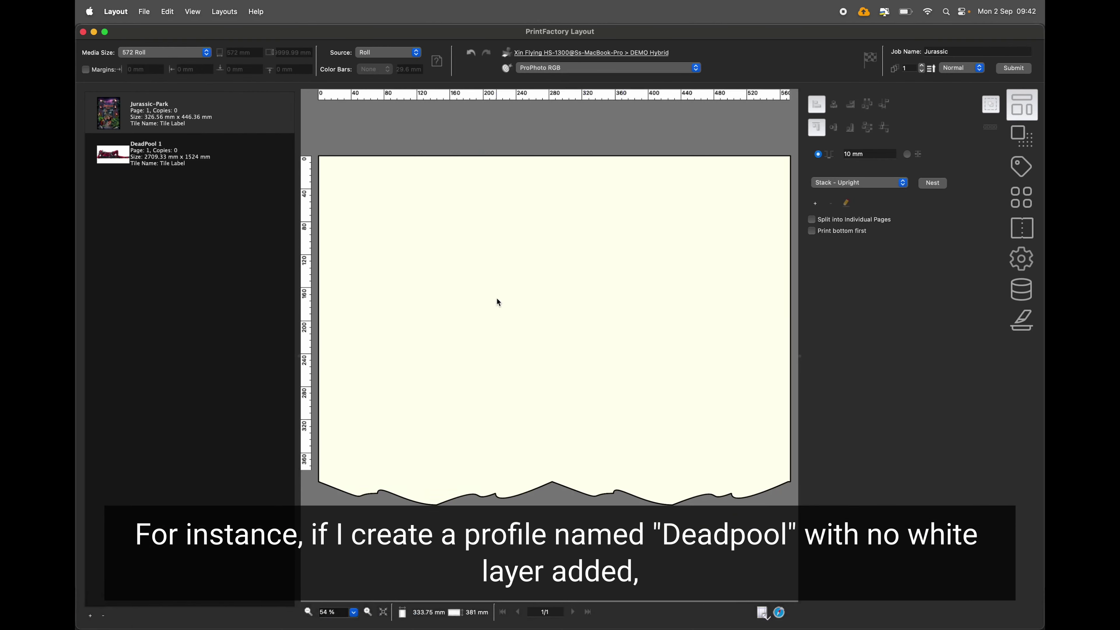
left_click(321, 57)
left_click(285, 54)
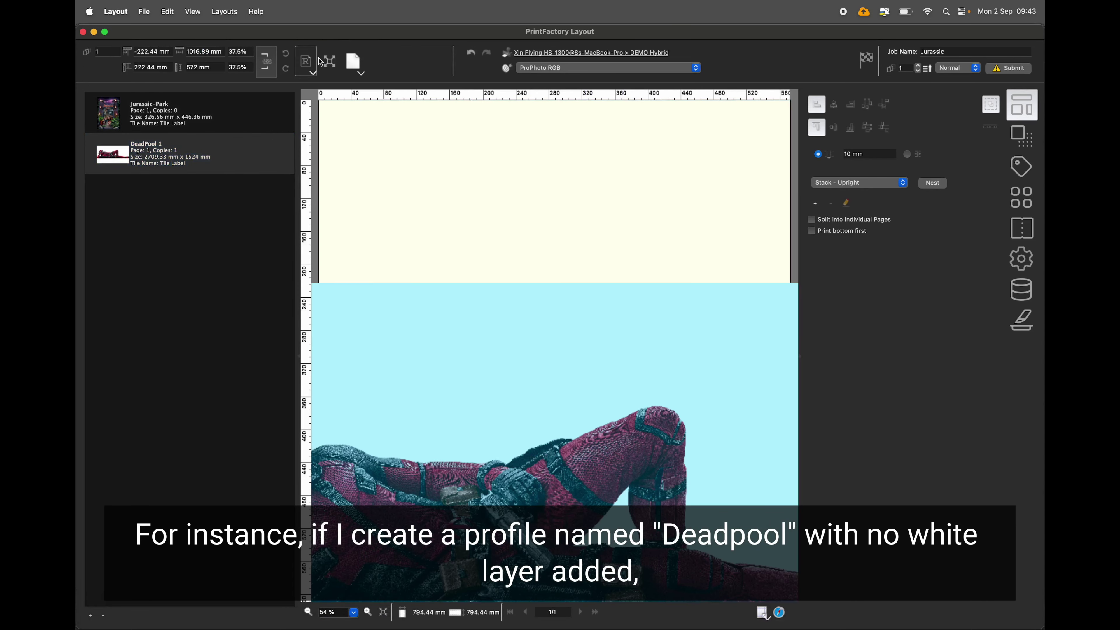
left_click(327, 60)
left_click(590, 469)
Name the job Deadpool and set its media to DEMO White
left_click_drag(951, 51, 881, 49)
type("Deadpool")
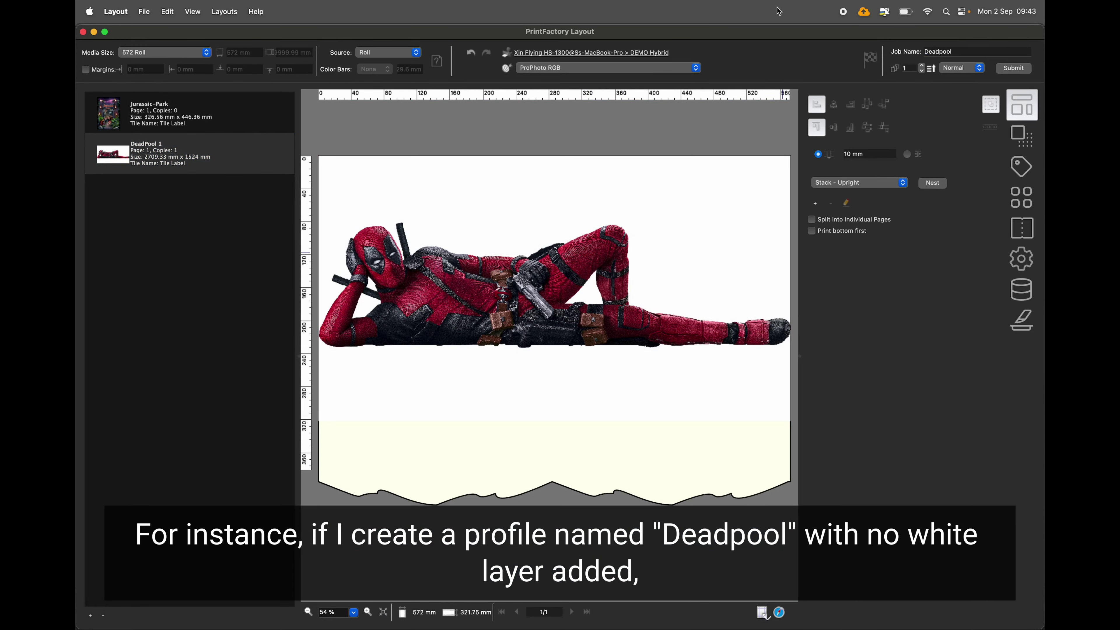
left_click(591, 53)
left_click(580, 87)
left_click(580, 95)
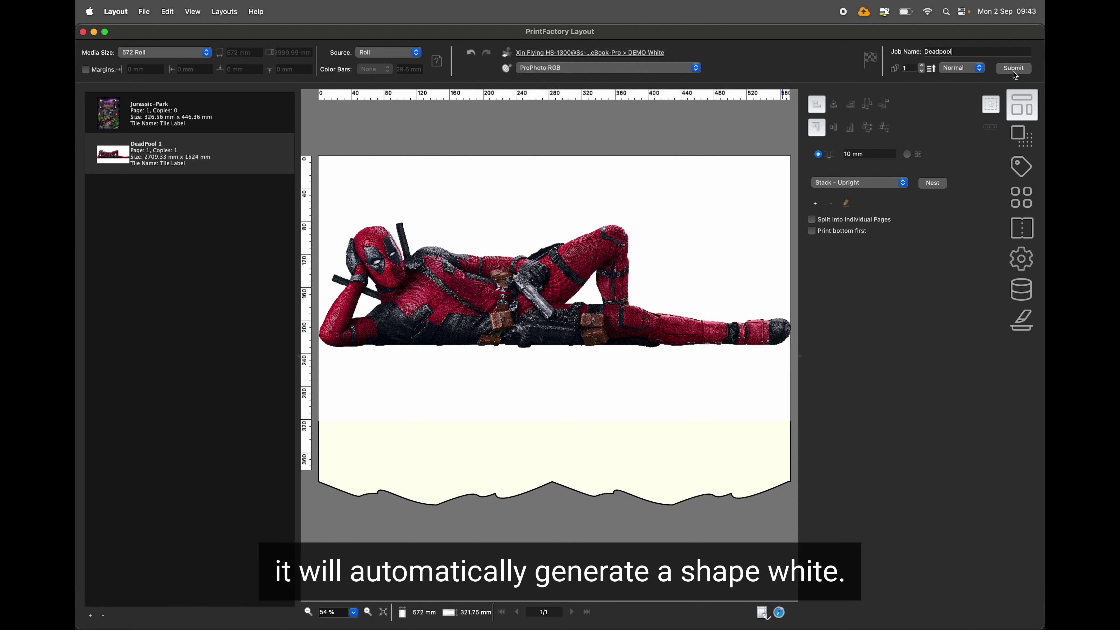
Check the white channel's undercoat method and submit the Deadpool job to the RIP
left_click(1022, 138)
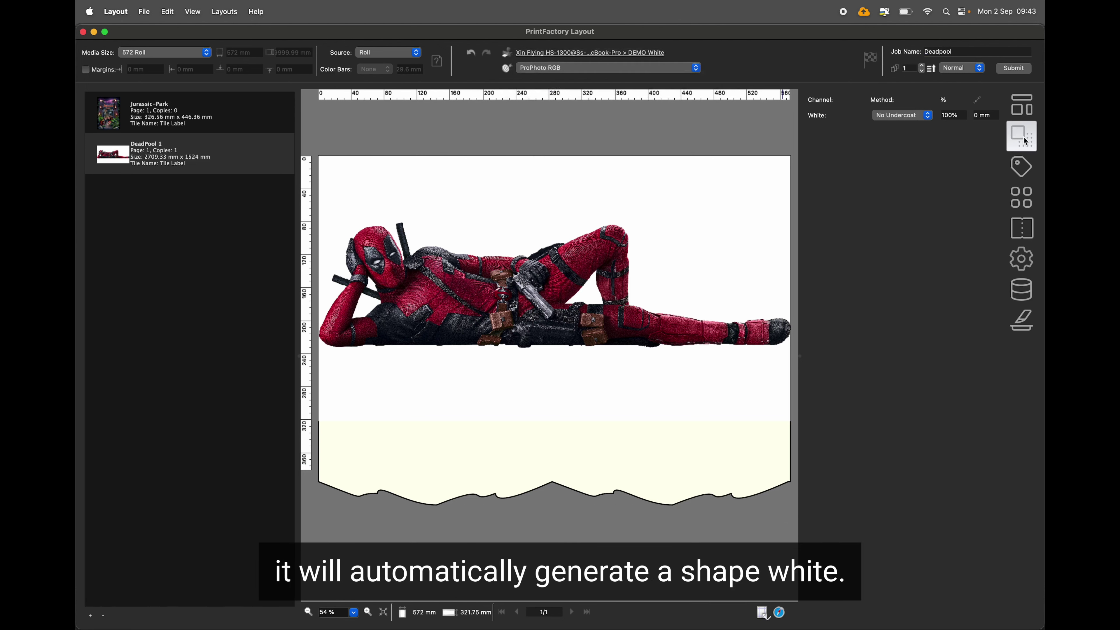
left_click(1010, 69)
left_click(591, 347)
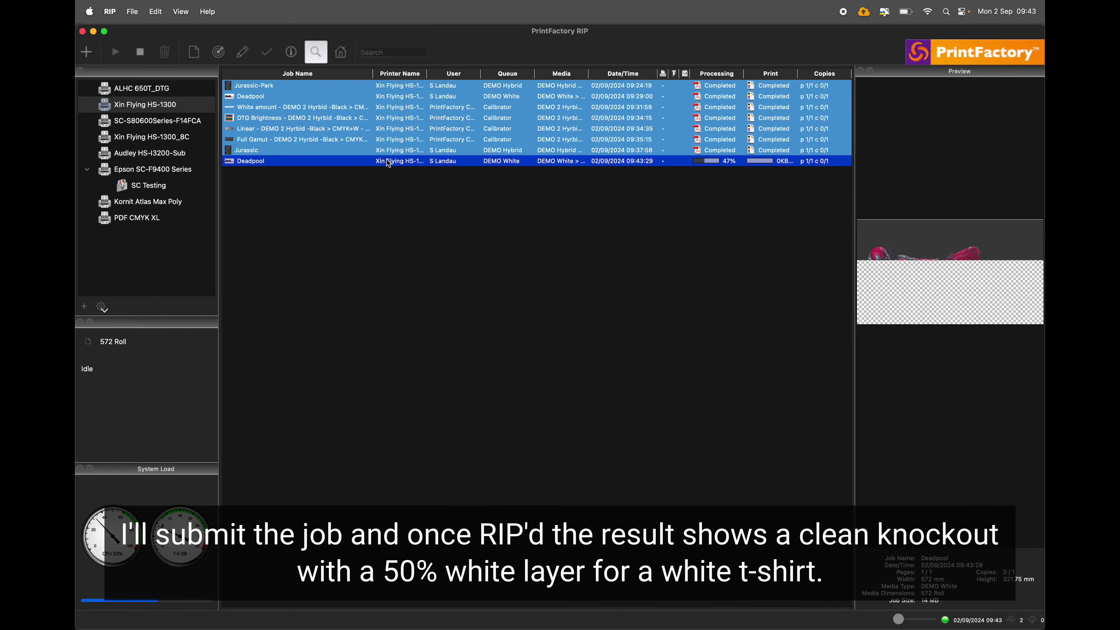
Open the ripped Deadpool job in Inspector and view its white channel alone, then all channels together
right_click(387, 160)
left_click(410, 187)
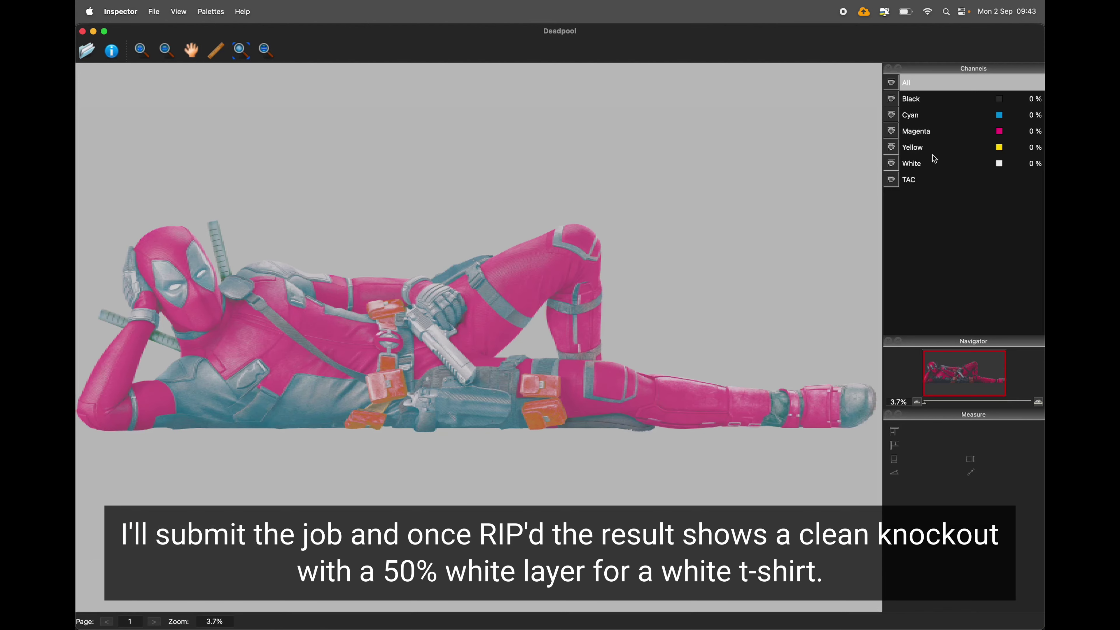
left_click(917, 167)
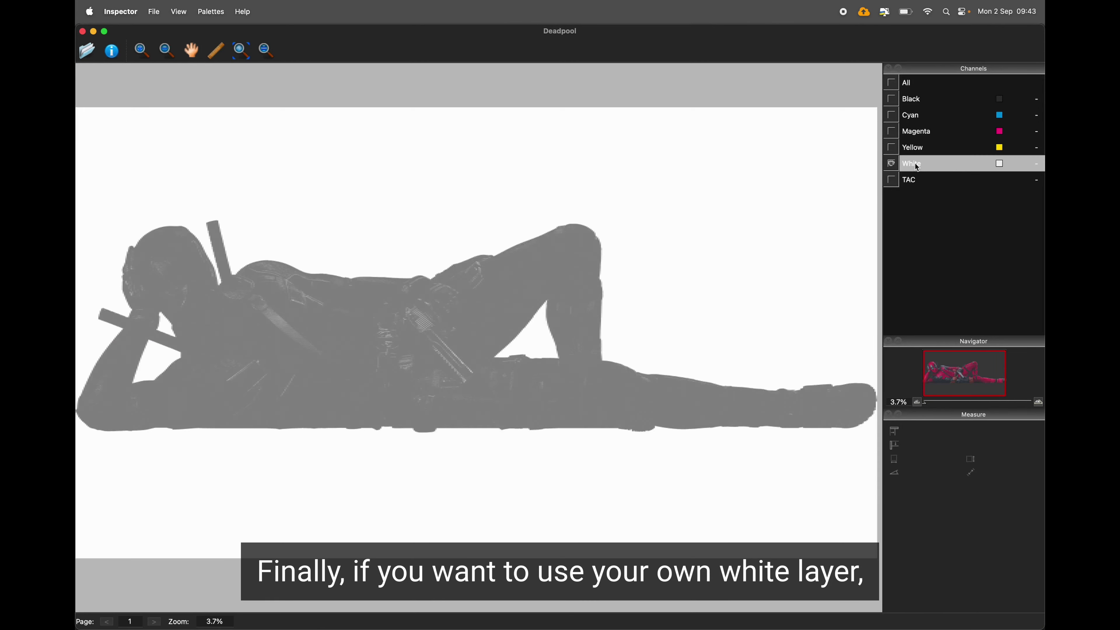
left_click(892, 83)
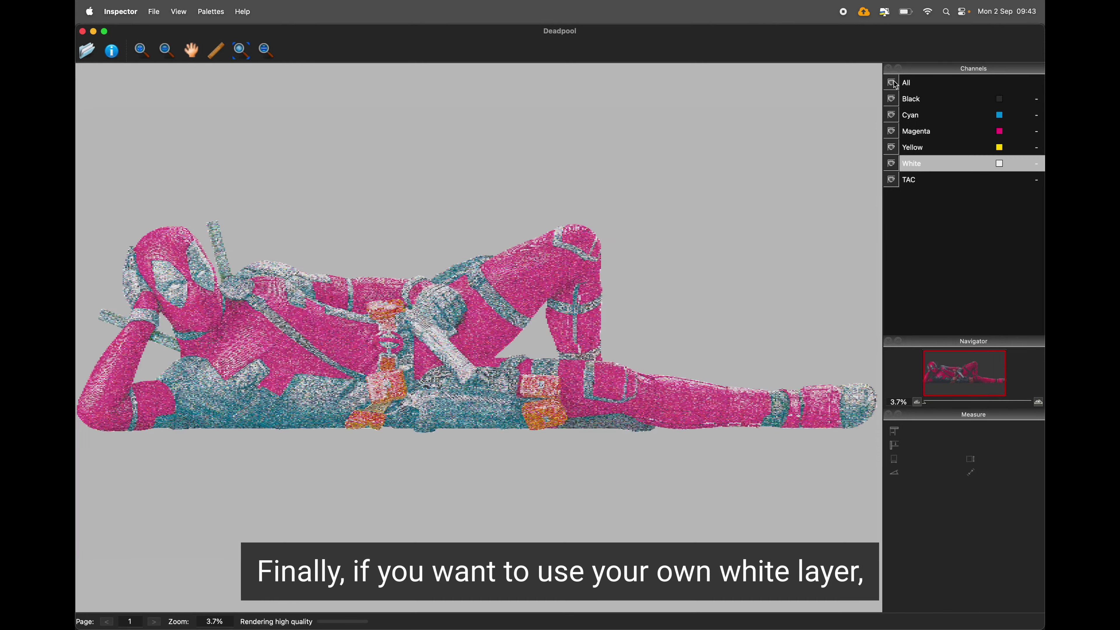
left_click(82, 31)
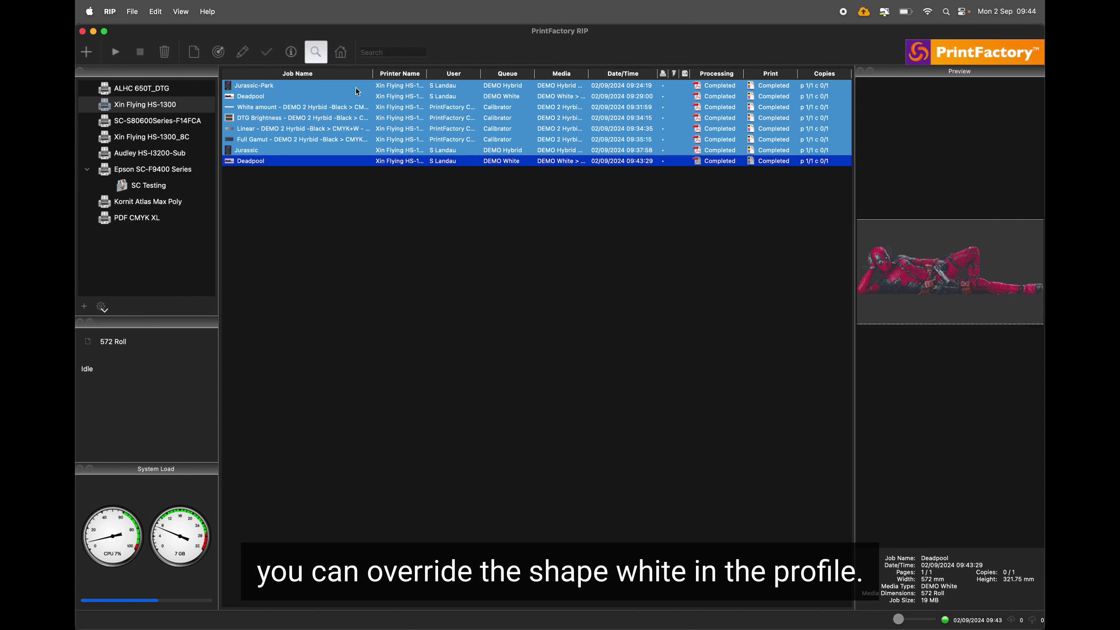
Return to Layout and set the white channel's method to Transparency
left_click(679, 613)
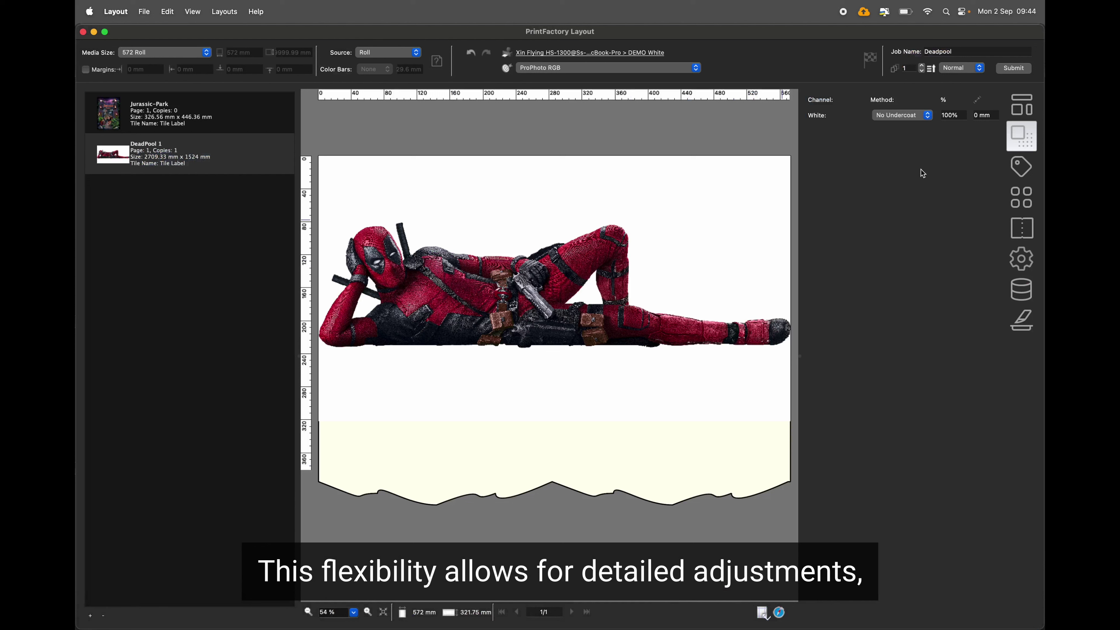
left_click(902, 114)
left_click(897, 154)
Rename the job Deadpool_Trans and submit it to the RIP
type("_Trans")
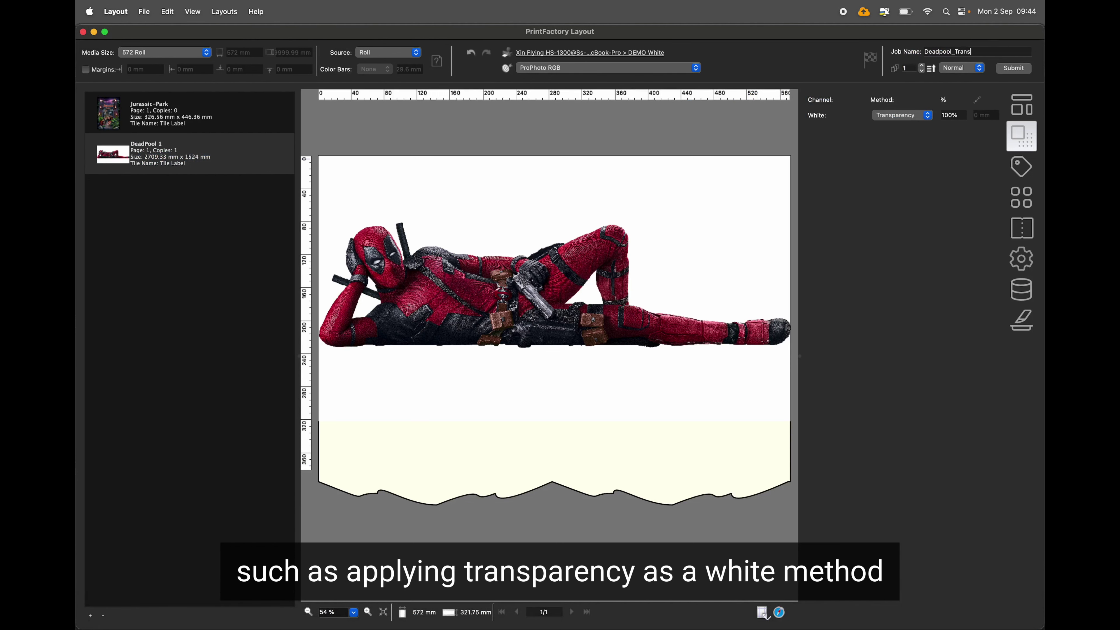
left_click(1013, 71)
left_click(596, 345)
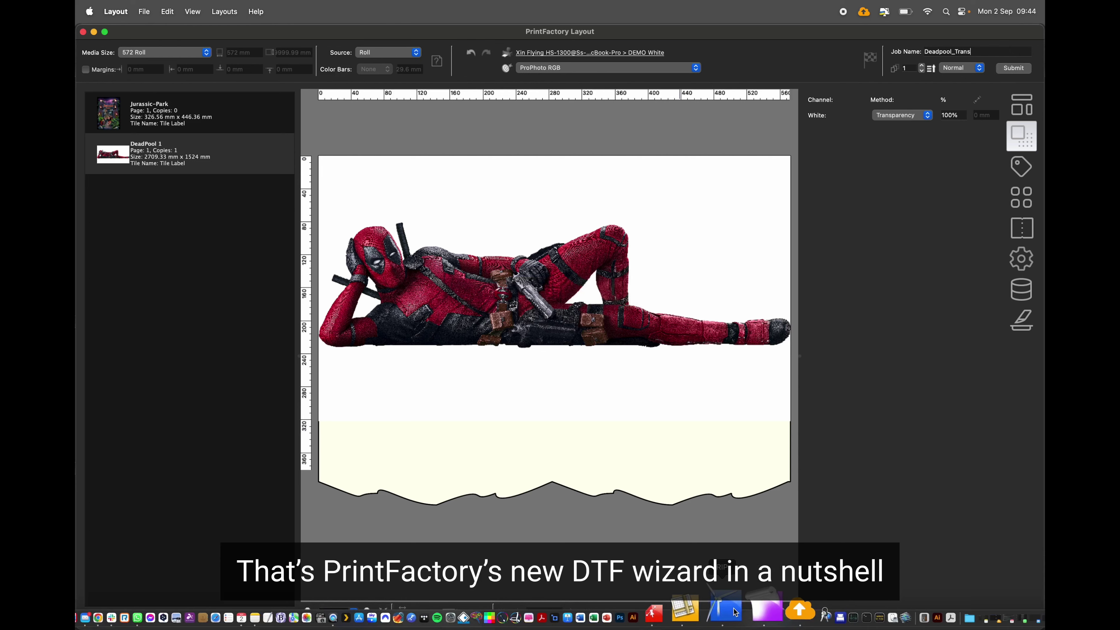
Switch to the RIP and inspect the white channel of the Deadpool_Trans job in Inspector
left_click(735, 610)
right_click(370, 176)
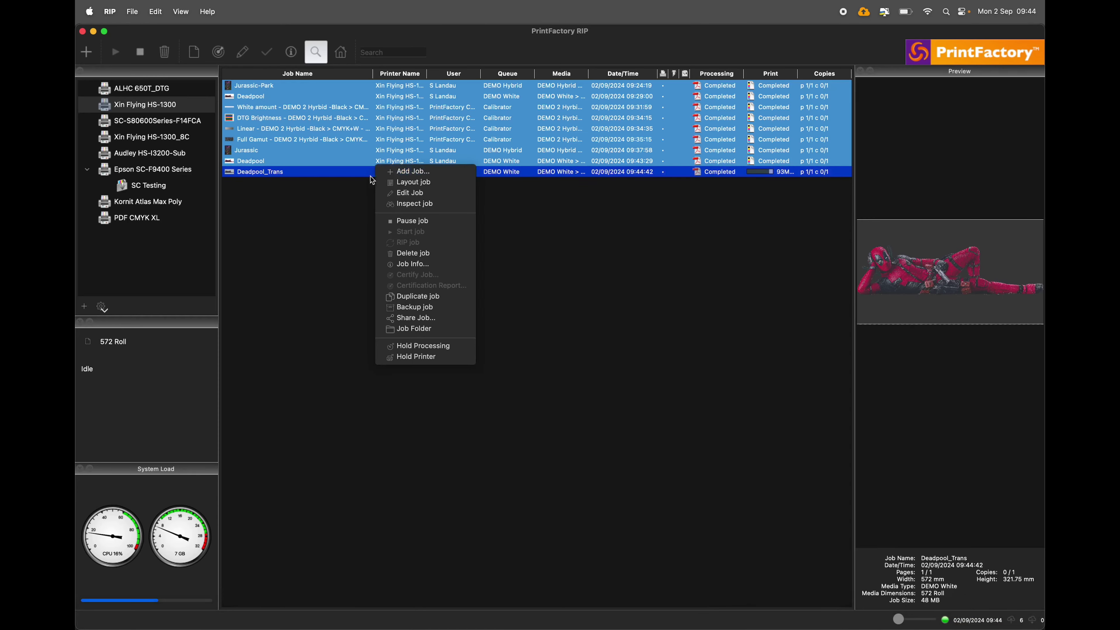
left_click(410, 203)
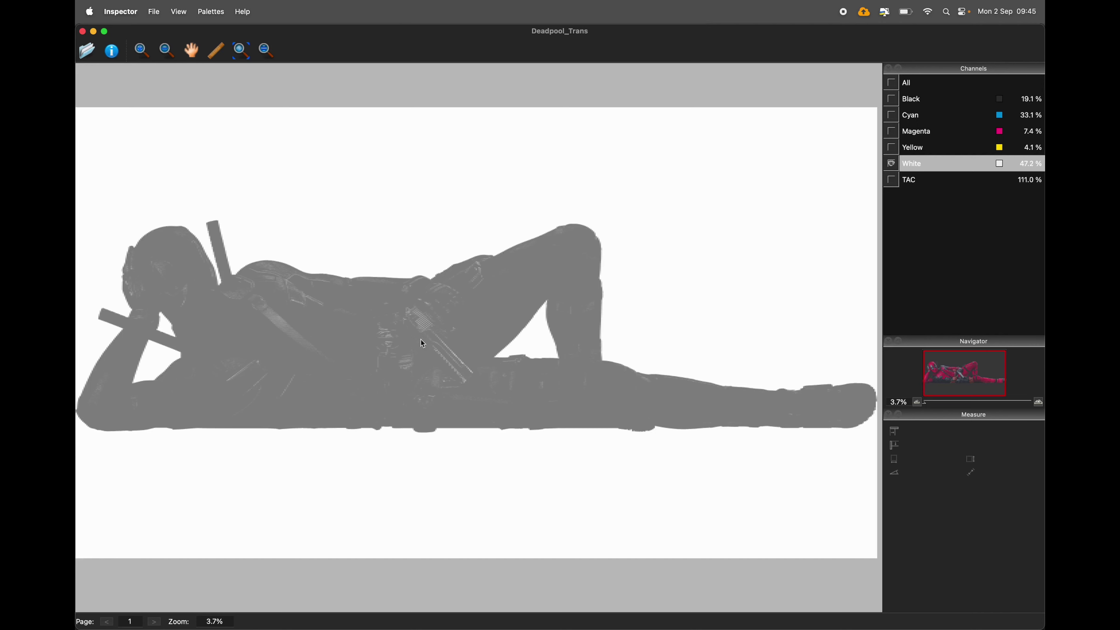
left_click(82, 31)
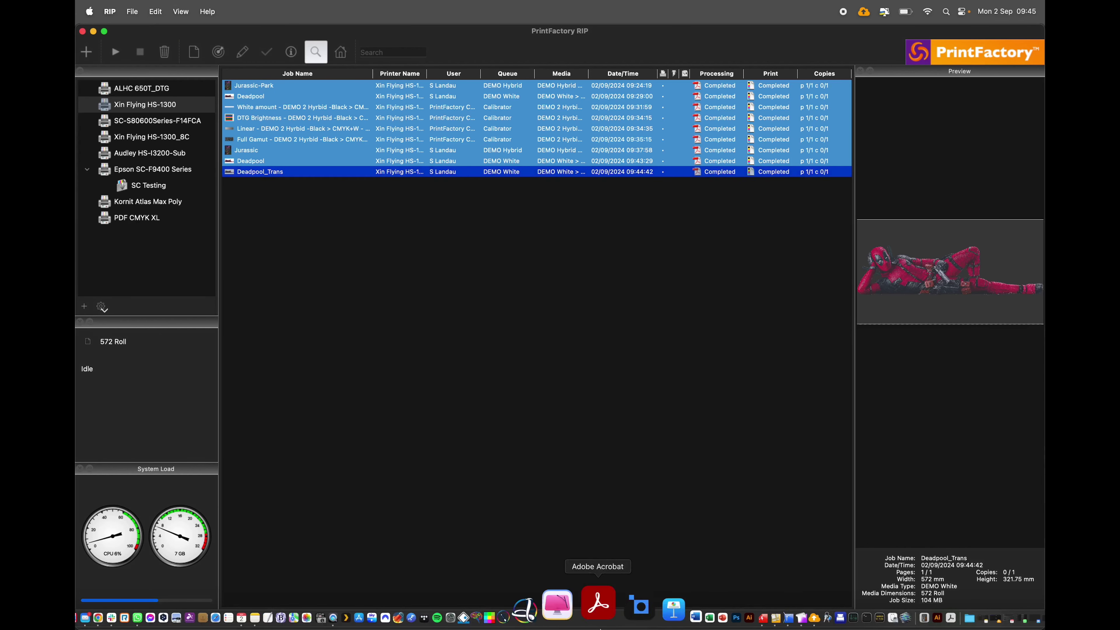
left_click(392, 607)
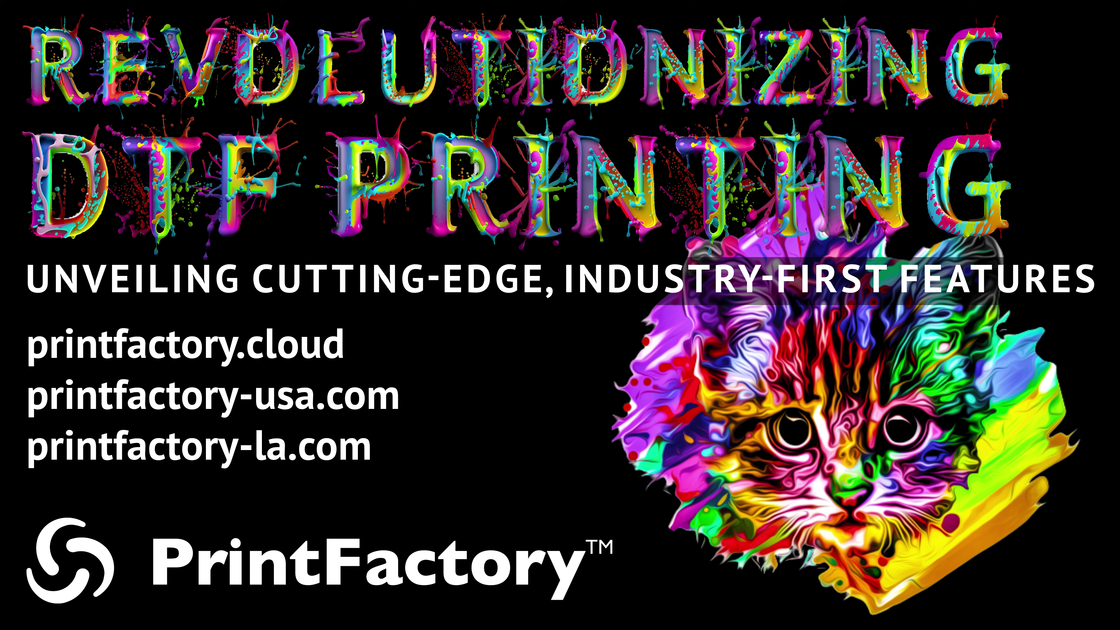